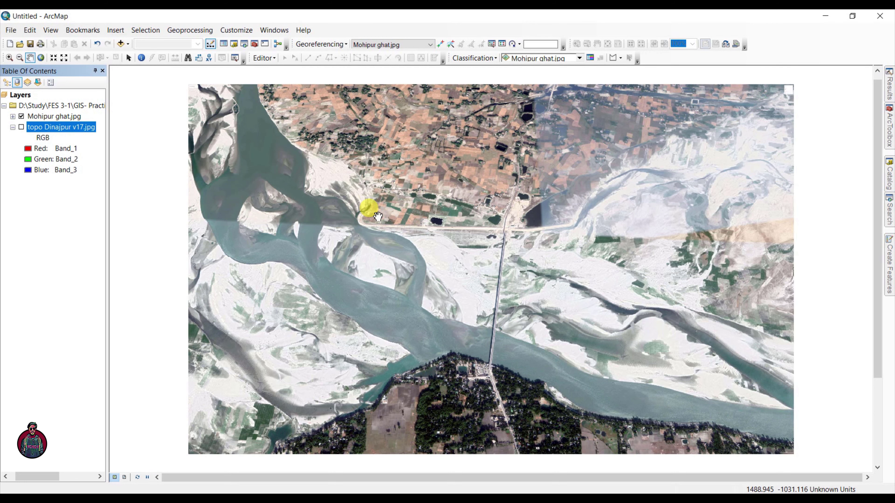
- Expand Mohipur ghat.jpg in the Table of Contents to list its Band_1–3 RGB legend
{"action": "left_click", "coordinate": [13, 116]}
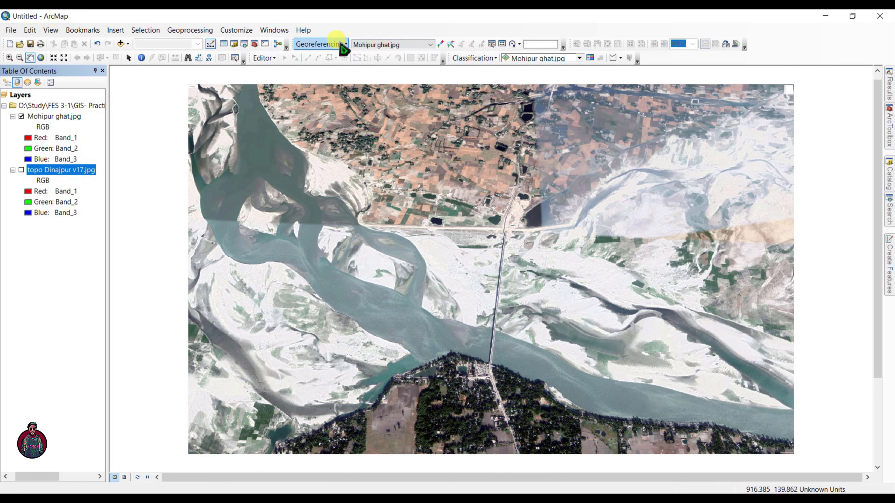
{"action": "right_click", "coordinate": [367, 33]}
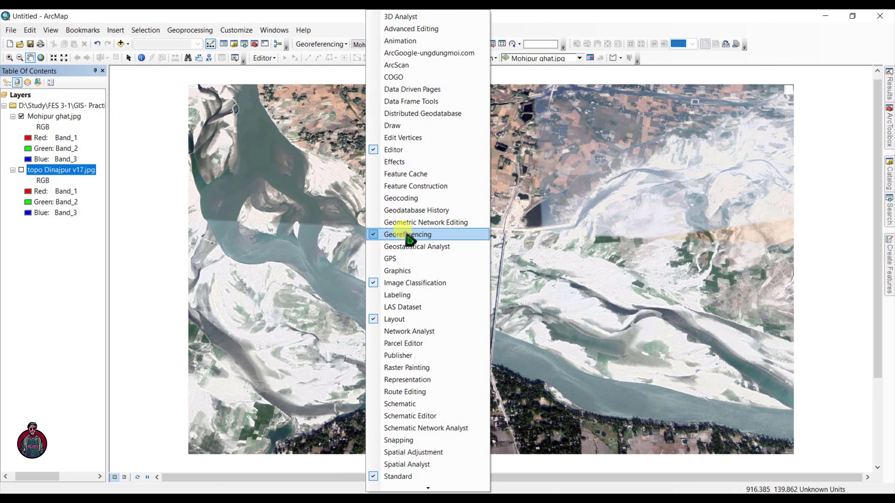
{"action": "left_click", "coordinate": [346, 30]}
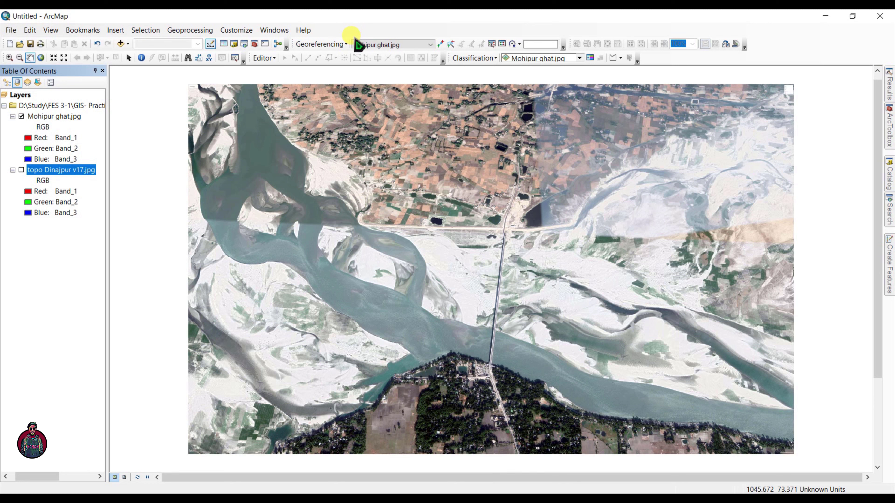
{"action": "left_click", "coordinate": [429, 44]}
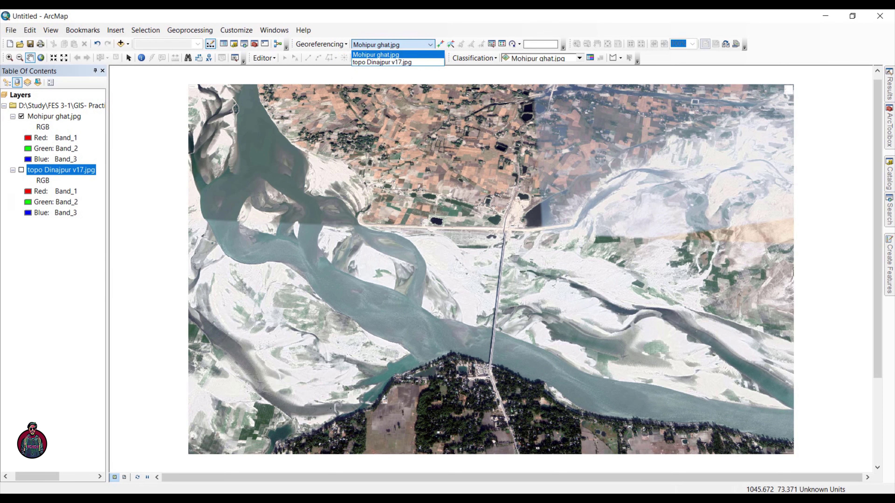
{"action": "left_click", "coordinate": [386, 56]}
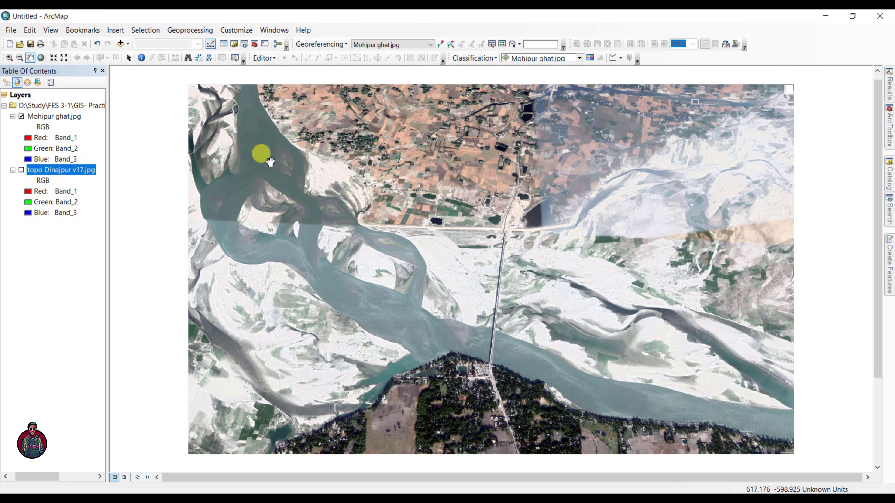
- Set the Layers data frame's coordinate system to WGS 1984 UTM Zone 45N
{"action": "left_click", "coordinate": [26, 98]}
{"action": "right_click", "coordinate": [28, 100]}
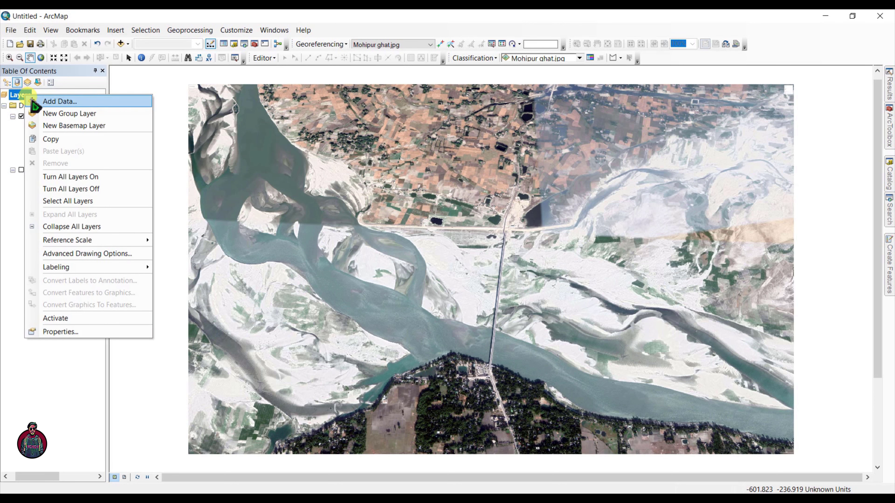
{"action": "left_click", "coordinate": [63, 333]}
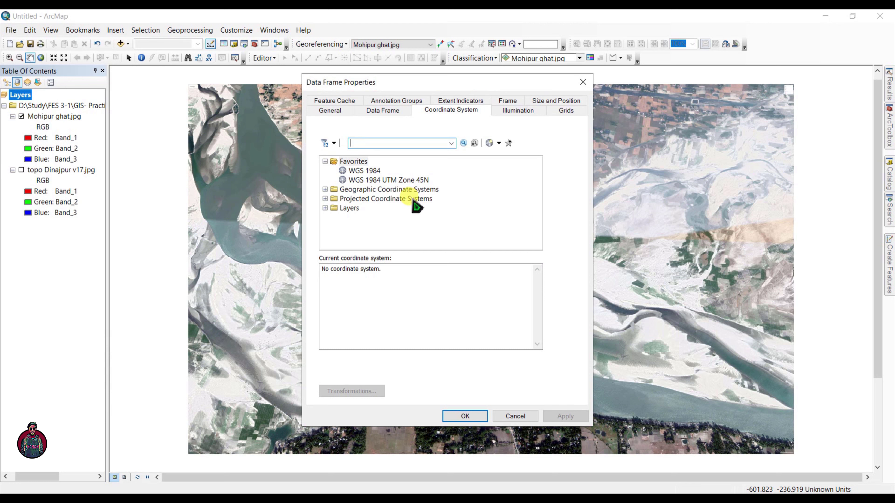
{"action": "left_click", "coordinate": [379, 180]}
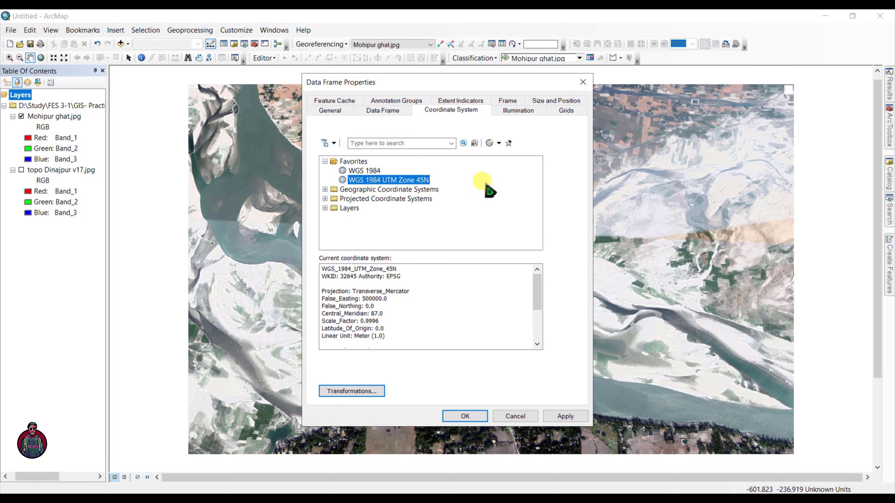
{"action": "left_click", "coordinate": [473, 418]}
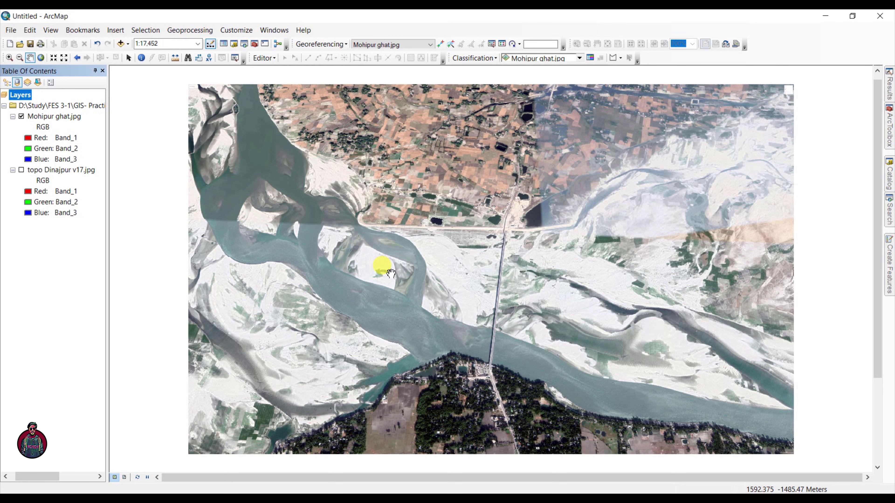
- Turn on Add Control Points and bring Google Earth Pro to the front
{"action": "left_click", "coordinate": [54, 116]}
{"action": "left_click", "coordinate": [440, 44]}
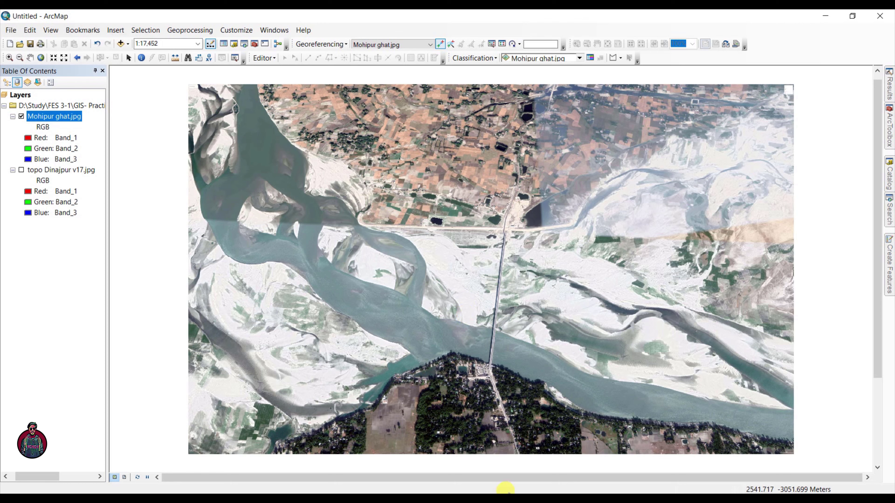
{"action": "left_click", "coordinate": [504, 486]}
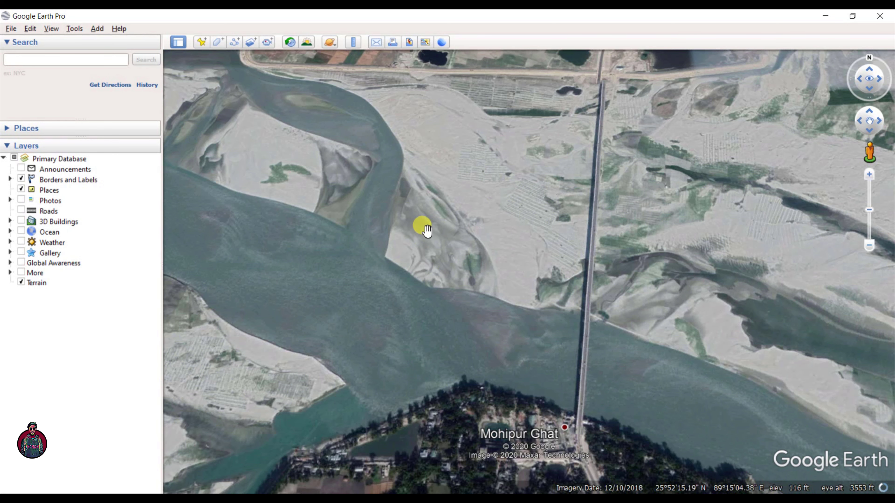
- Add a cross-hairs placemark in Google Earth Pro on the sandbar corner at the river channel
{"action": "left_click", "coordinate": [200, 43]}
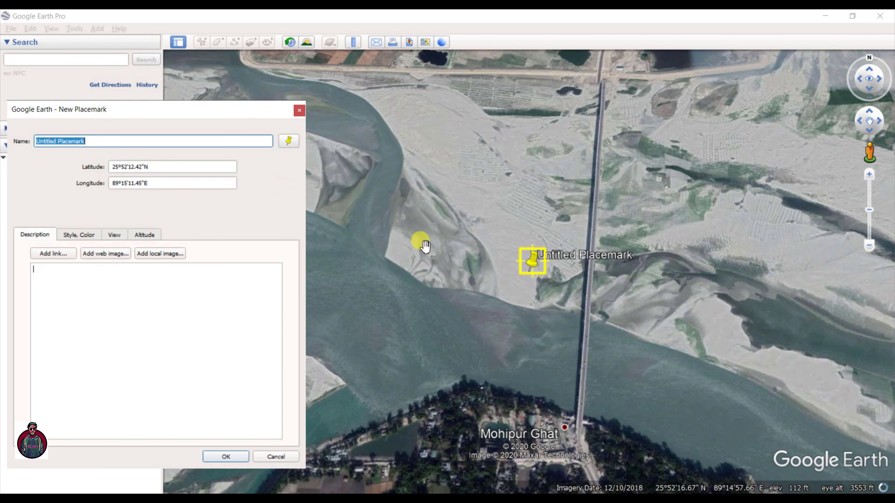
{"action": "left_click", "coordinate": [289, 141]}
{"action": "left_click", "coordinate": [89, 280]}
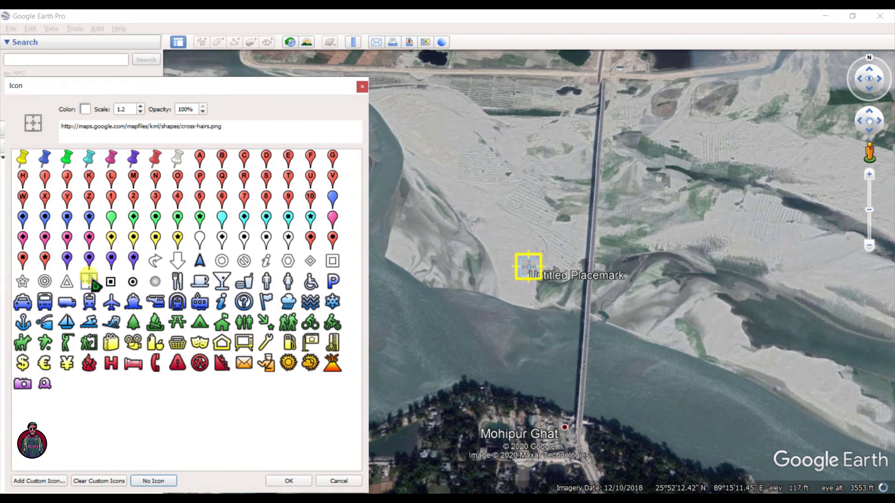
{"action": "left_click", "coordinate": [286, 479]}
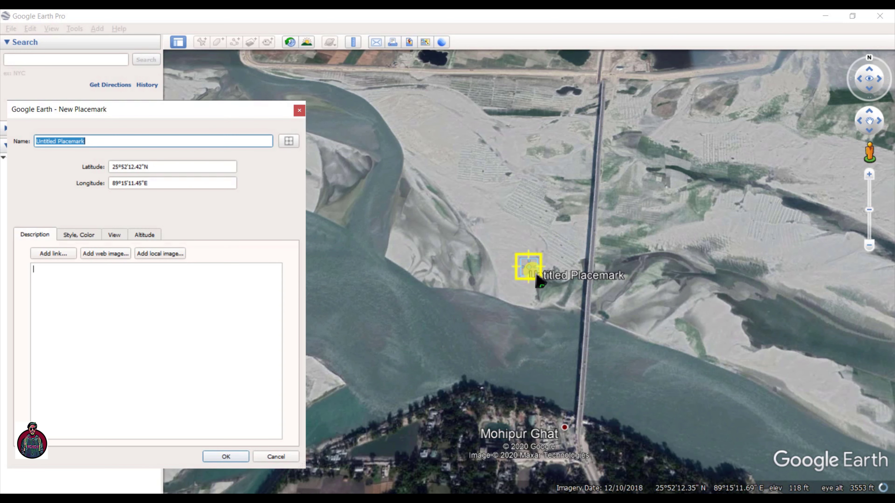
{"action": "scroll", "coordinate": [376, 257], "scroll_direction": "down", "scroll_amount": 3}
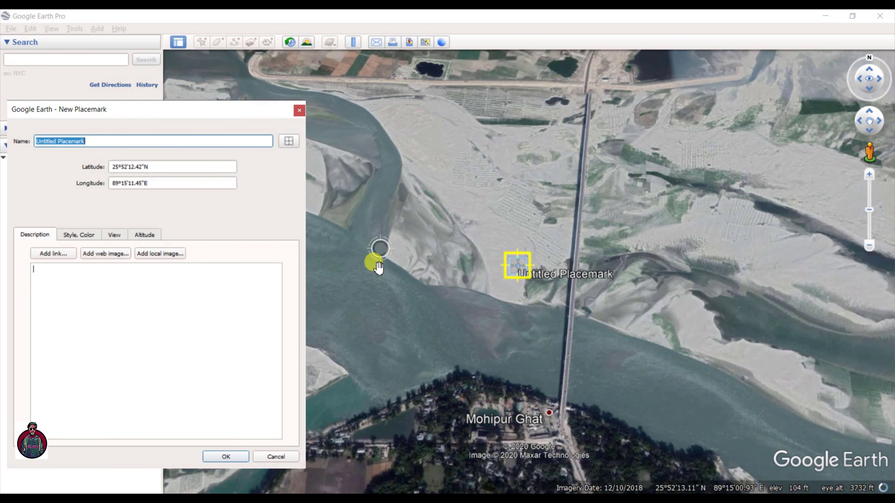
{"action": "scroll", "coordinate": [394, 276], "scroll_direction": "up", "scroll_amount": 5}
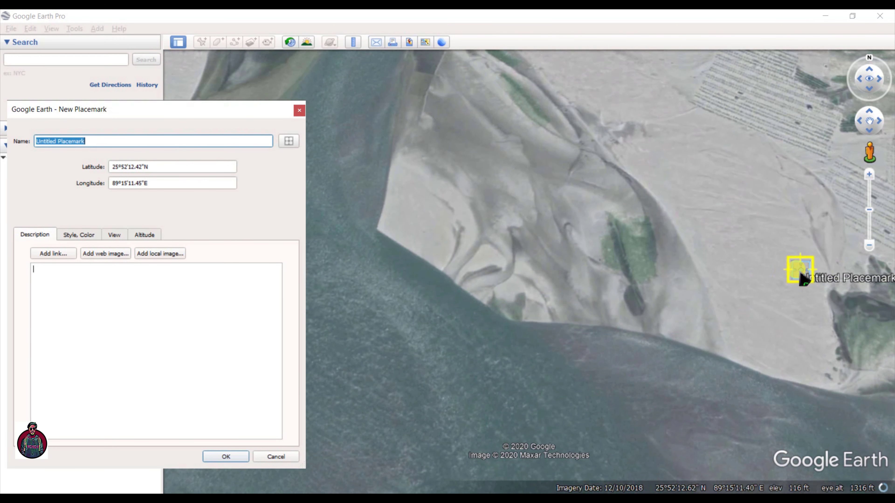
{"action": "left_click", "coordinate": [375, 248]}
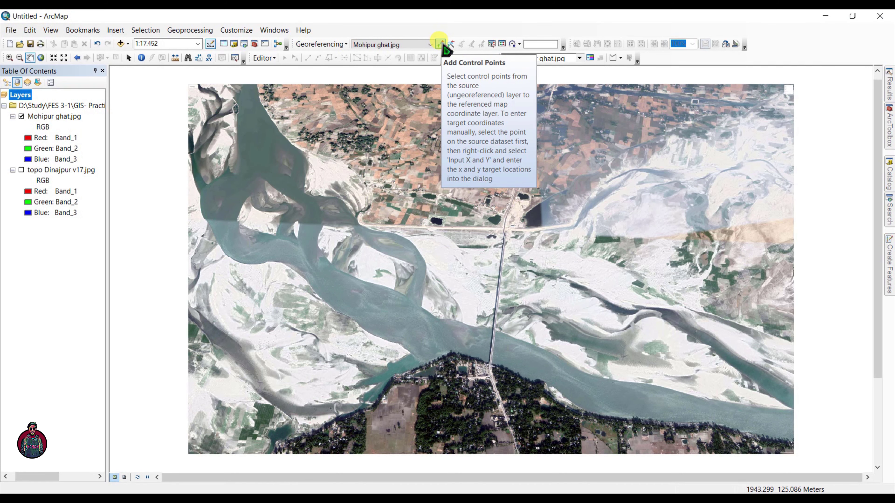
- Zoom in and place the first control point on the sandbar corner, then call up its coordinate-entry options
{"action": "left_click", "coordinate": [441, 44]}
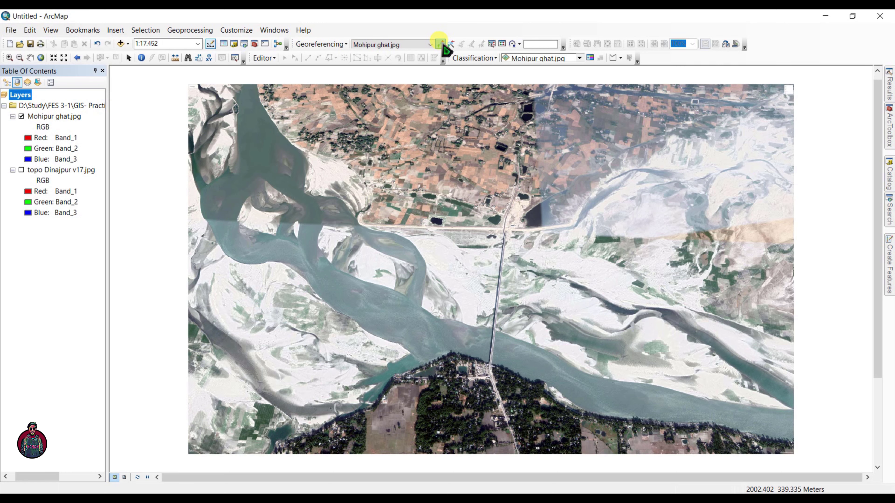
{"action": "left_click", "coordinate": [440, 44]}
{"action": "scroll", "coordinate": [415, 297], "scroll_direction": "up", "scroll_amount": 3}
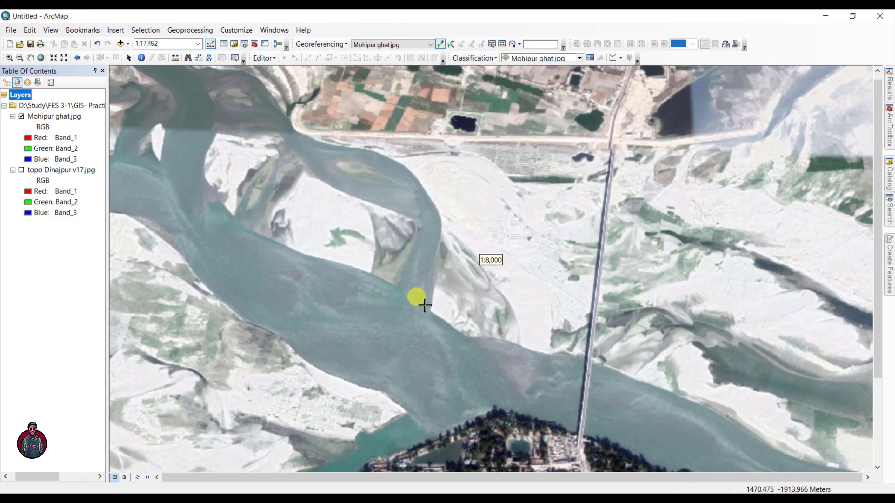
{"action": "scroll", "coordinate": [425, 305], "scroll_direction": "up", "scroll_amount": 2}
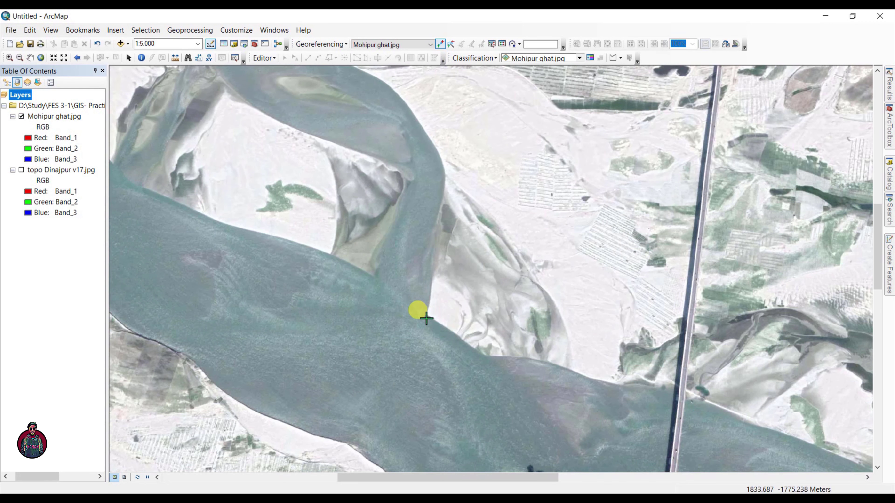
{"action": "left_click", "coordinate": [428, 315]}
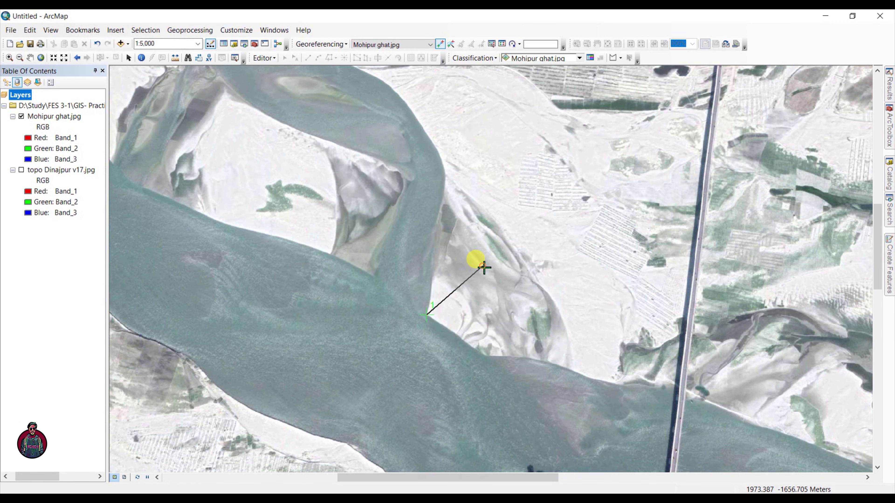
{"action": "right_click", "coordinate": [483, 268]}
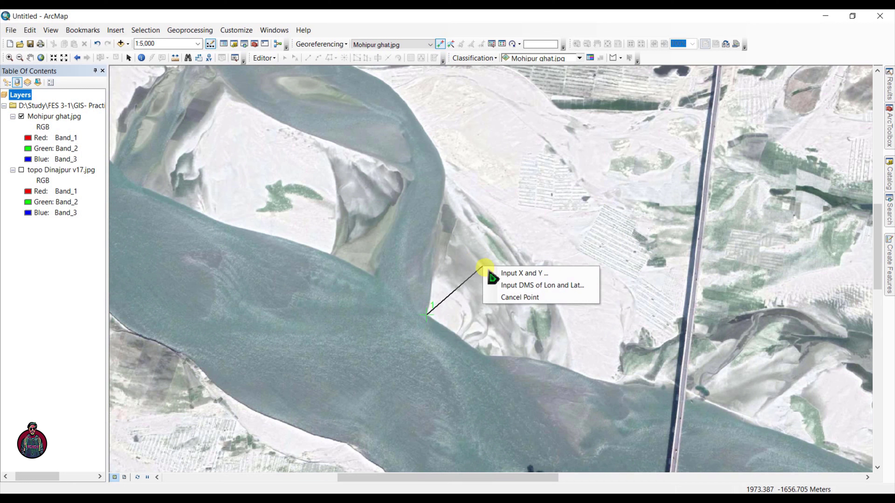
- Open DMS entry for point 1 and set its longitude to 89°15'1.40"E
{"action": "left_click", "coordinate": [531, 285]}
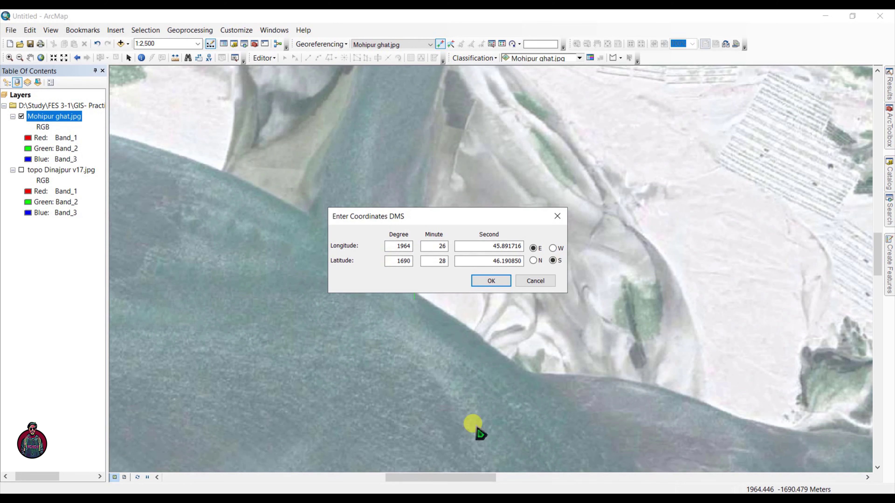
{"action": "left_click", "coordinate": [472, 454]}
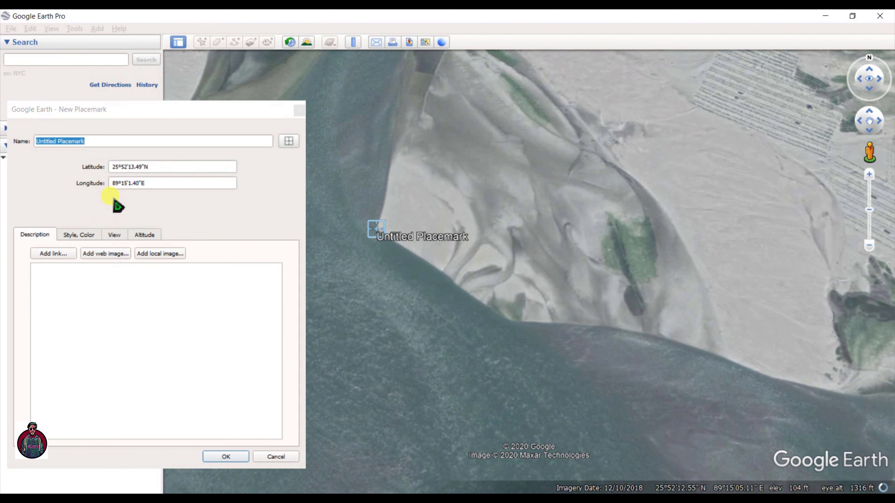
{"action": "key", "text": "alt+Tab"}
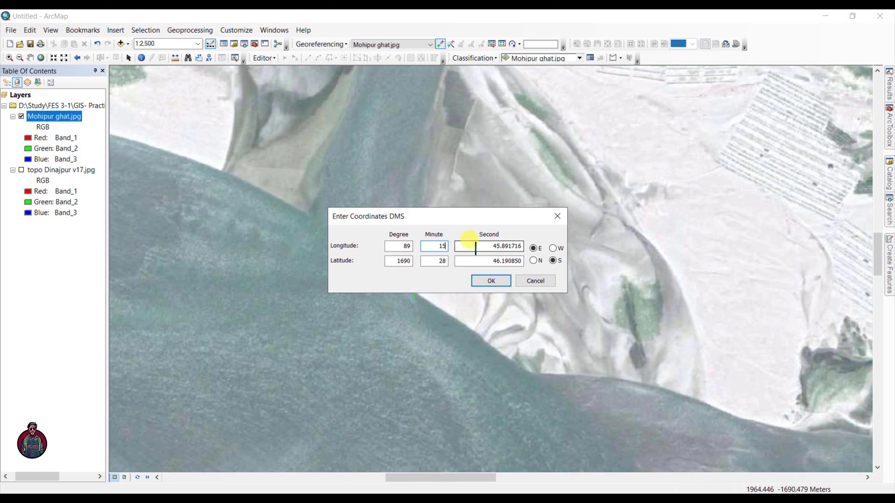
{"action": "double_click", "coordinate": [477, 246]}
{"action": "type", "text": "1.40"}
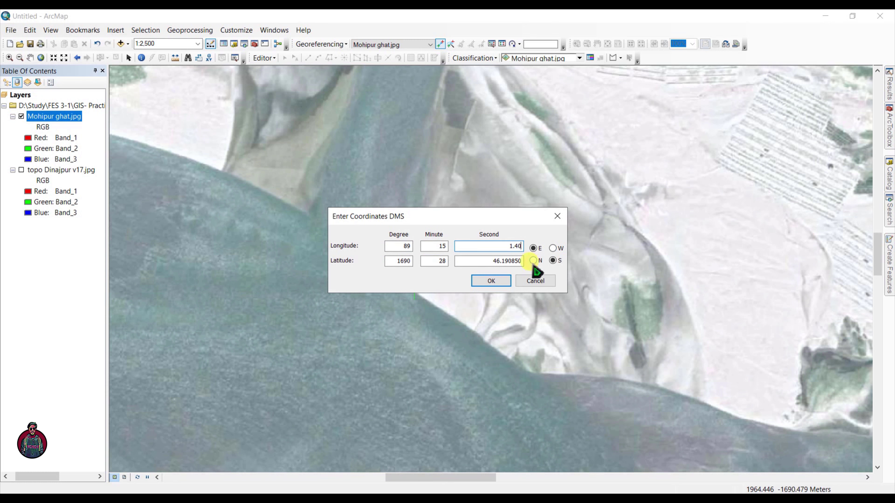
- Set point 1's latitude to 25°52'13" North and confirm the coordinates
{"action": "double_click", "coordinate": [398, 261]}
{"action": "type", "text": "25"}
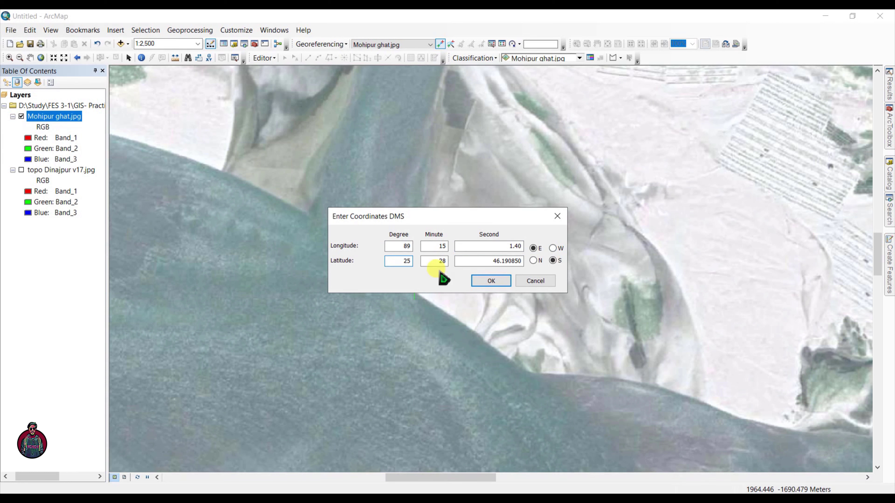
{"action": "double_click", "coordinate": [433, 261]}
{"action": "type", "text": "52"}
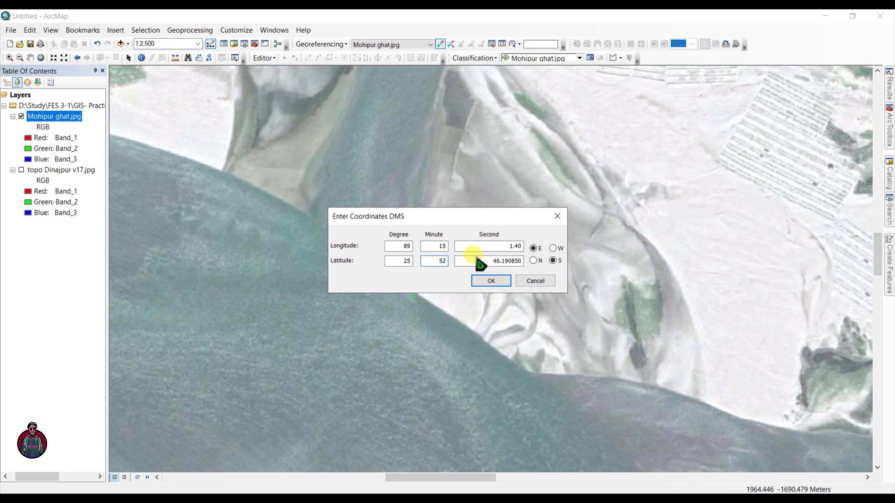
{"action": "double_click", "coordinate": [493, 261]}
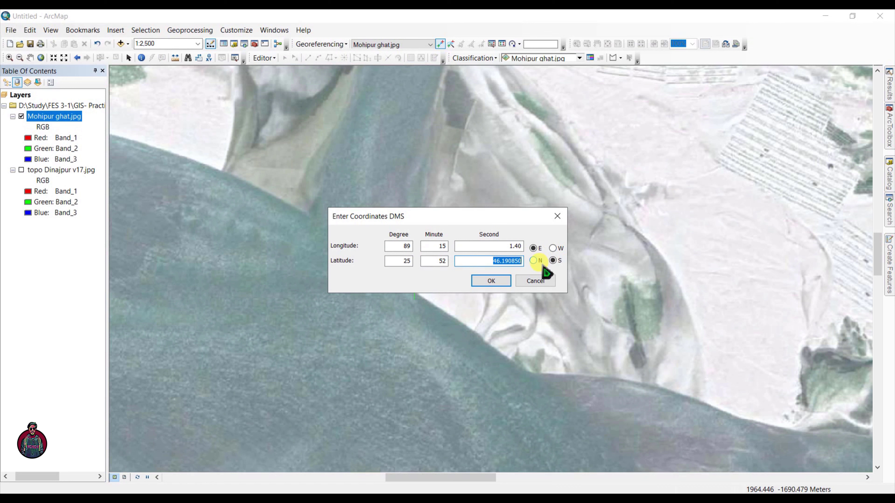
{"action": "type", "text": "13.49"}
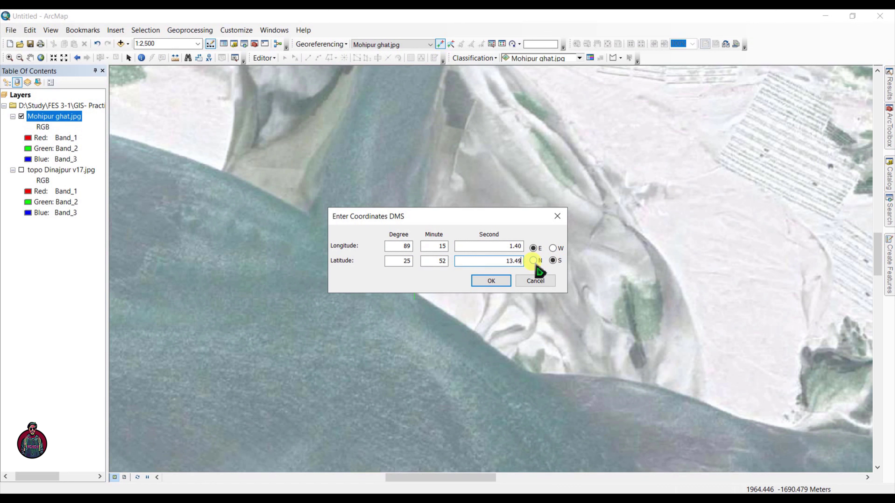
{"action": "left_click", "coordinate": [532, 261]}
{"action": "left_click", "coordinate": [491, 281]}
- Zoom to the full Mohipur ghat.jpg layer and go to Google Earth Pro
{"action": "right_click", "coordinate": [47, 117]}
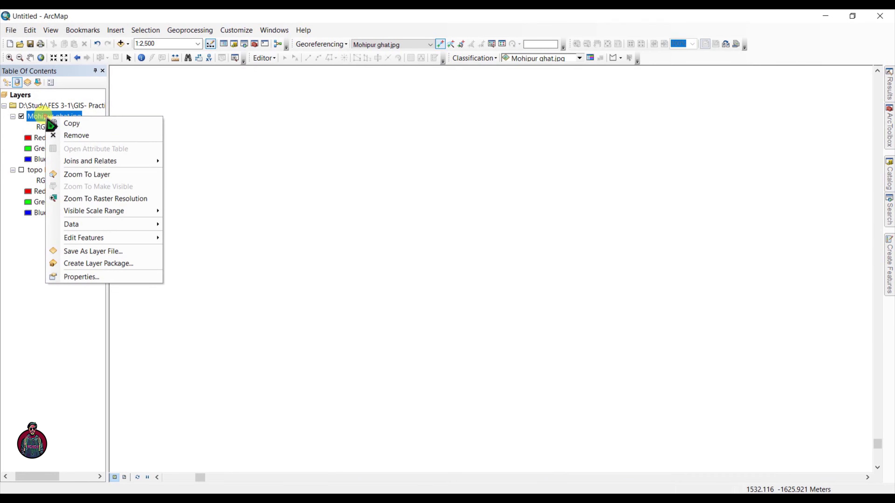
{"action": "left_click", "coordinate": [80, 175]}
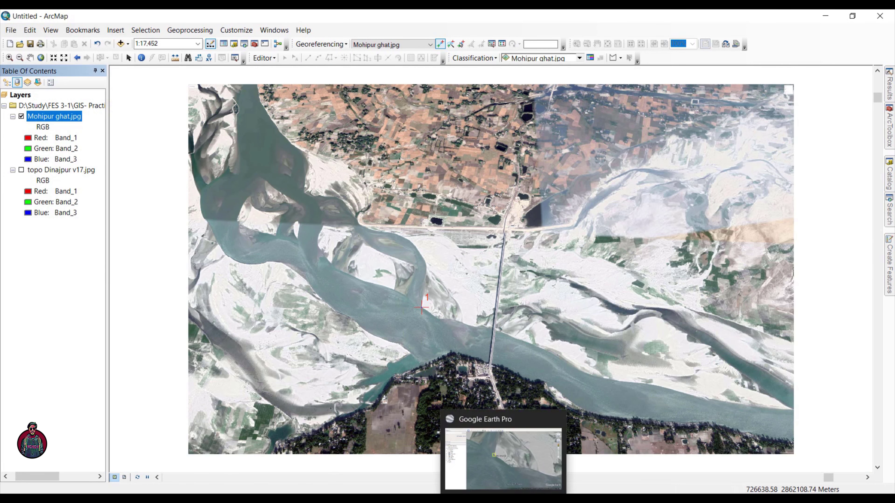
{"action": "left_click", "coordinate": [502, 458]}
- Drag the Google Earth placemark onto the bridge's south end at 25°52'3.87"N, 89°15'14.67"E
{"action": "left_click_drag", "start_coordinate": [408, 323], "coordinate": [422, 287]}
{"action": "scroll", "coordinate": [458, 313], "scroll_direction": "down", "scroll_amount": 3}
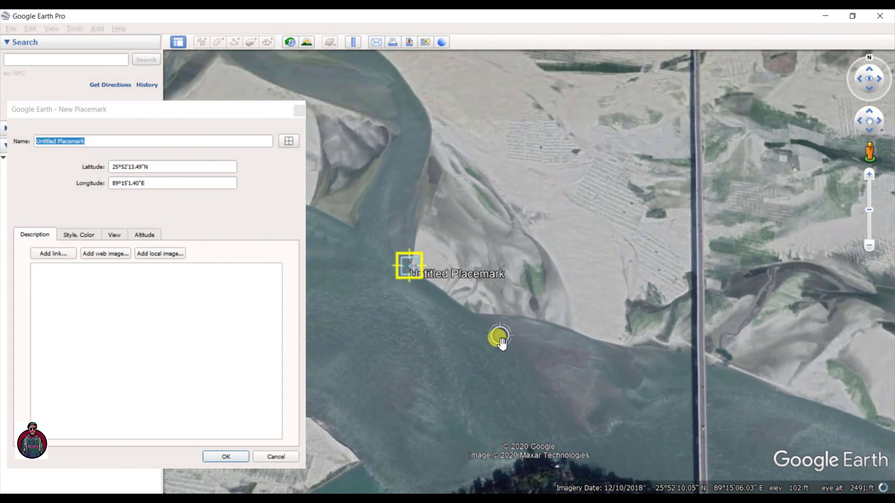
{"action": "left_click_drag", "start_coordinate": [625, 420], "coordinate": [481, 312]}
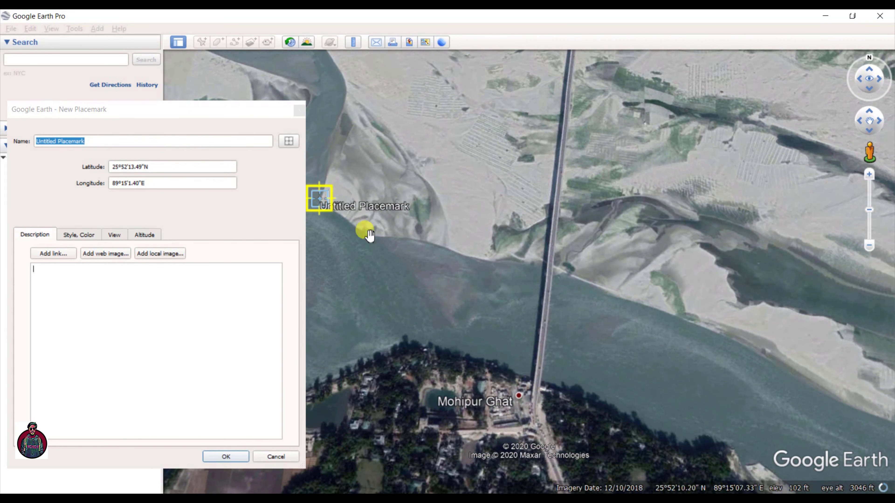
{"action": "left_click_drag", "start_coordinate": [320, 197], "coordinate": [535, 369]}
{"action": "scroll", "coordinate": [535, 368], "scroll_direction": "up", "scroll_amount": 4}
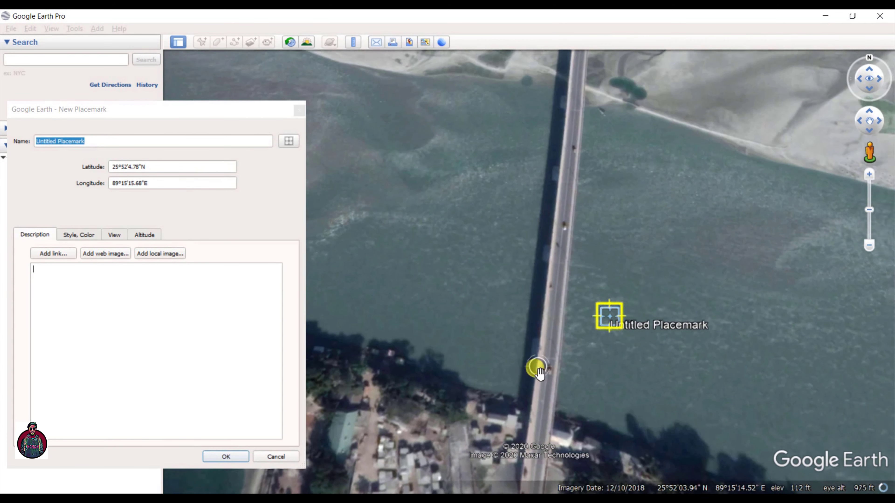
{"action": "scroll", "coordinate": [563, 340], "scroll_direction": "up", "scroll_amount": 1}
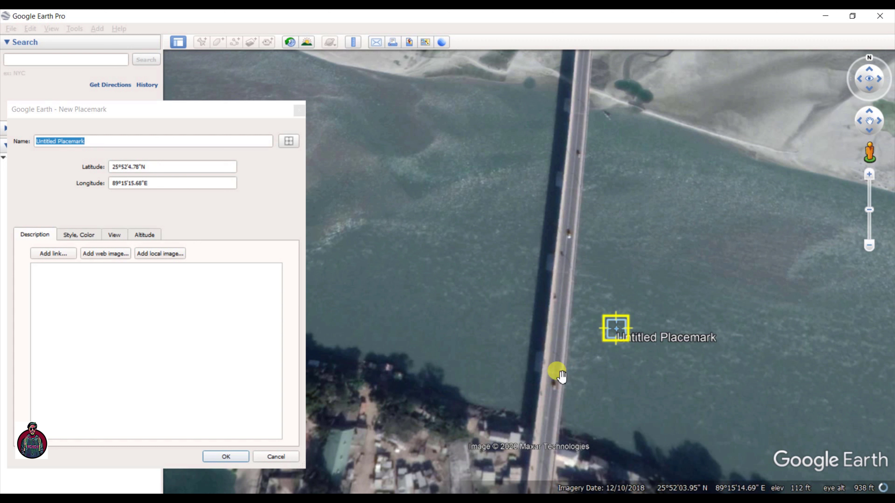
{"action": "left_click_drag", "start_coordinate": [610, 336], "coordinate": [555, 397]}
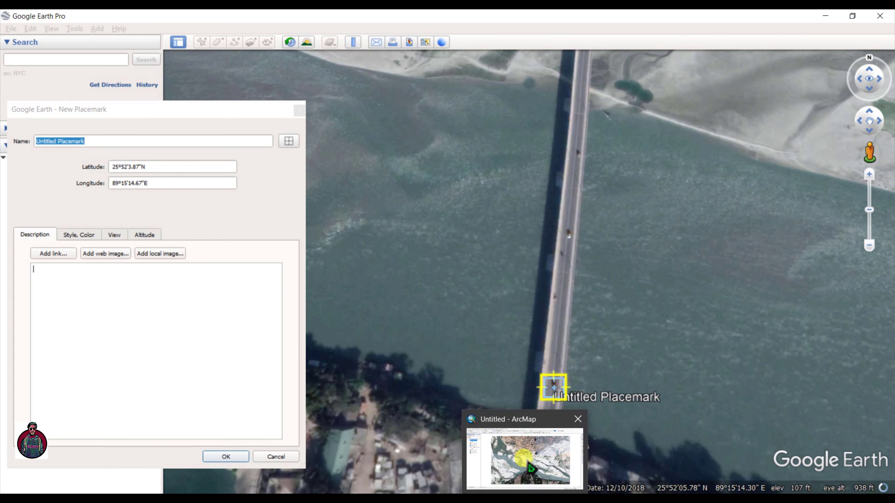
{"action": "left_click", "coordinate": [524, 458]}
{"action": "scroll", "coordinate": [485, 336], "scroll_direction": "down", "scroll_amount": 7}
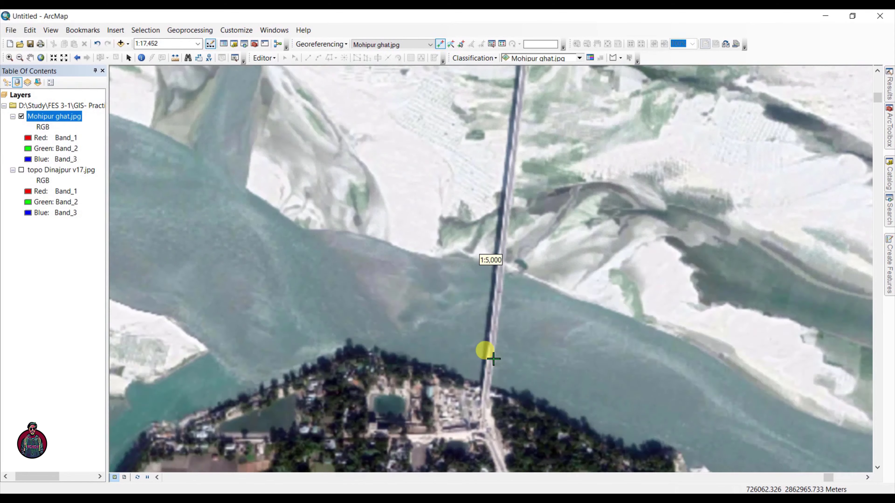
- Zoom in and place control point 2 on the bridge's south end, opening Input DMS of Lon and Lat
{"action": "scroll", "coordinate": [485, 398], "scroll_direction": "down", "scroll_amount": 3}
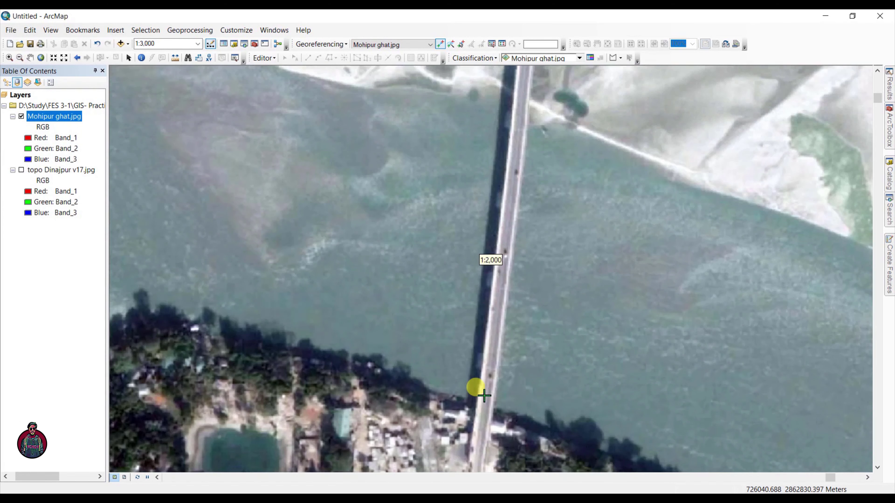
{"action": "scroll", "coordinate": [485, 397], "scroll_direction": "down", "scroll_amount": 2}
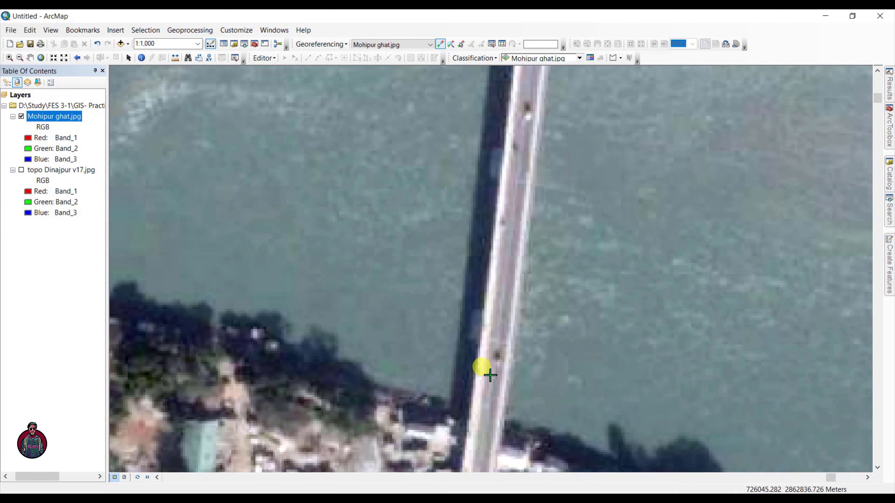
{"action": "left_click", "coordinate": [498, 365]}
{"action": "right_click", "coordinate": [626, 293]}
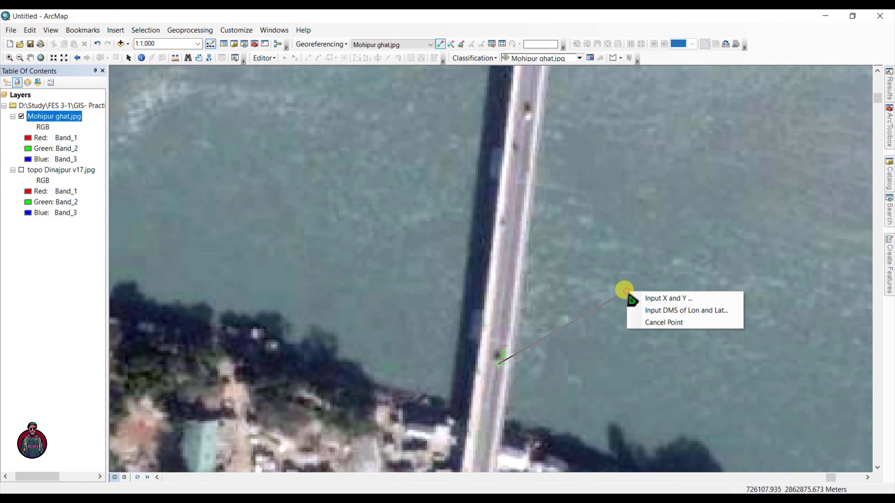
{"action": "left_click", "coordinate": [646, 311]}
- Enter longitude 89°15'14.67"E and latitude about 25°52'3"N for point 2 and confirm
{"action": "left_click", "coordinate": [389, 245]}
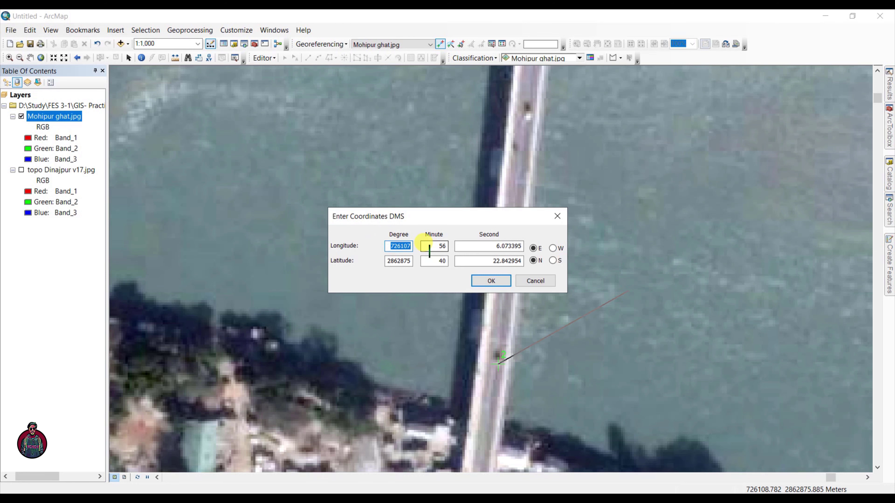
{"action": "type", "text": "89"}
{"action": "key", "text": "Tab"}
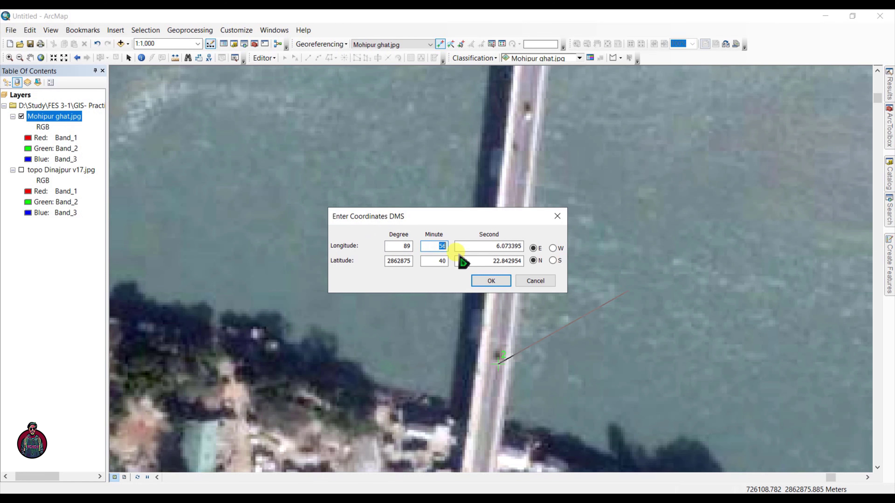
{"action": "type", "text": "15"}
{"action": "left_click_drag", "start_coordinate": [480, 247], "coordinate": [553, 248]}
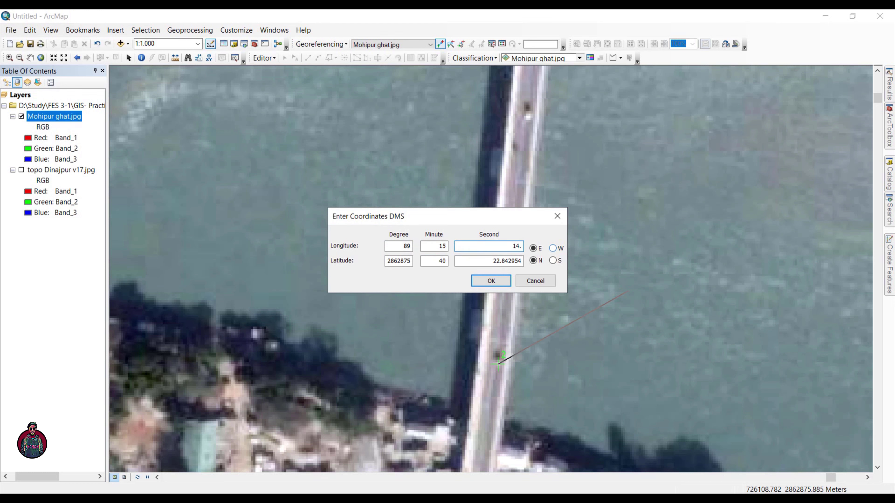
{"action": "left_click_drag", "start_coordinate": [387, 261], "coordinate": [541, 255]}
{"action": "type", "text": "523.87"}
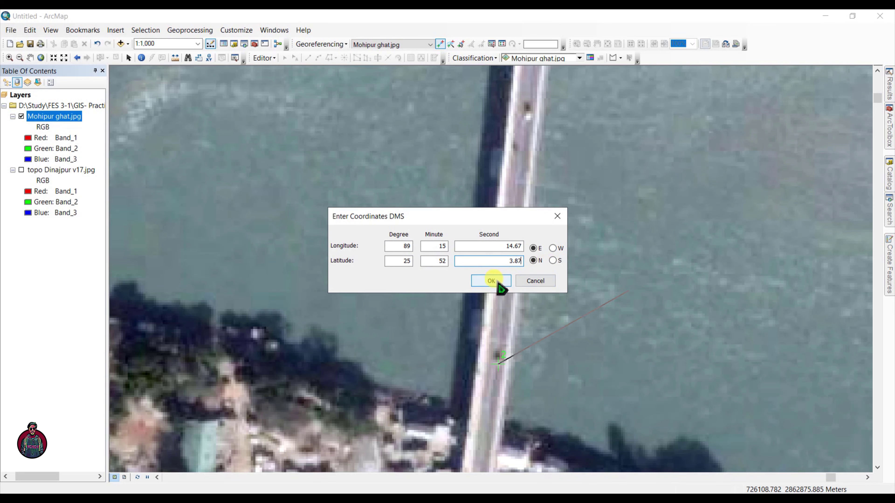
{"action": "left_click", "coordinate": [492, 282]}
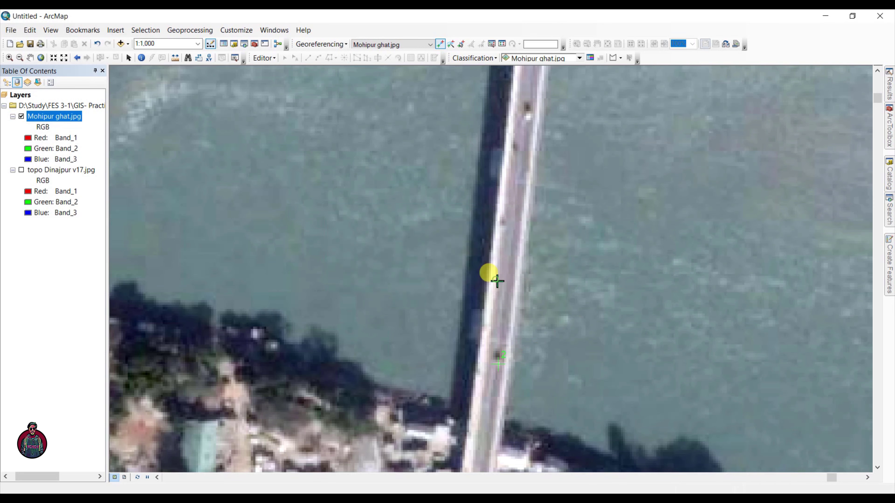
- Zoom ArcMap out to the whole Mohipur ghat.jpg image, then go to Google Earth Pro
{"action": "right_click", "coordinate": [35, 117]}
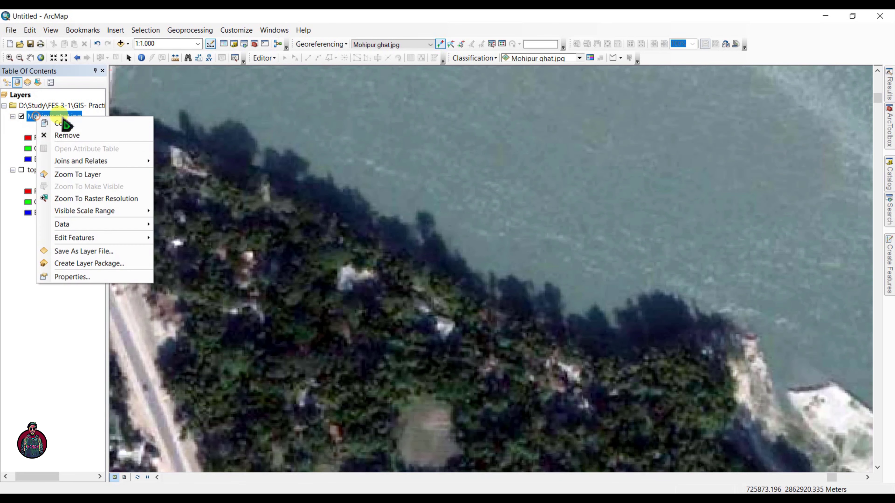
{"action": "left_click", "coordinate": [75, 173]}
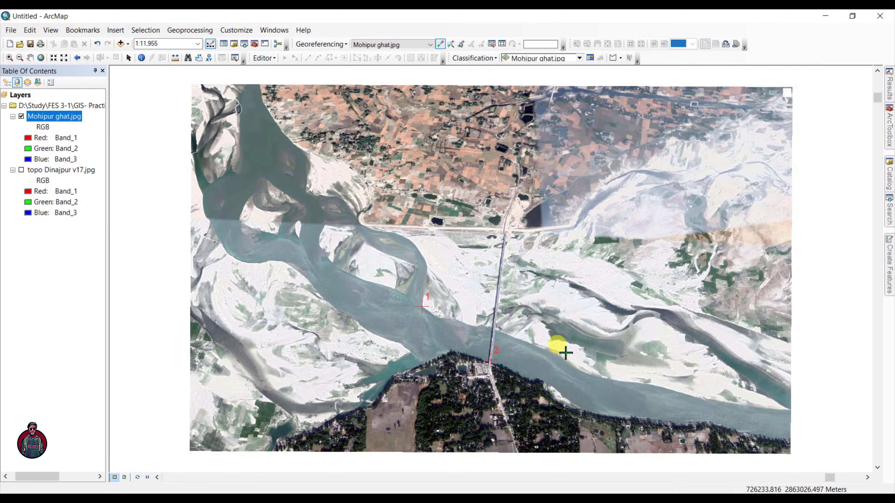
{"action": "mouse_move", "coordinate": [503, 497]}
{"action": "left_click", "coordinate": [487, 453]}
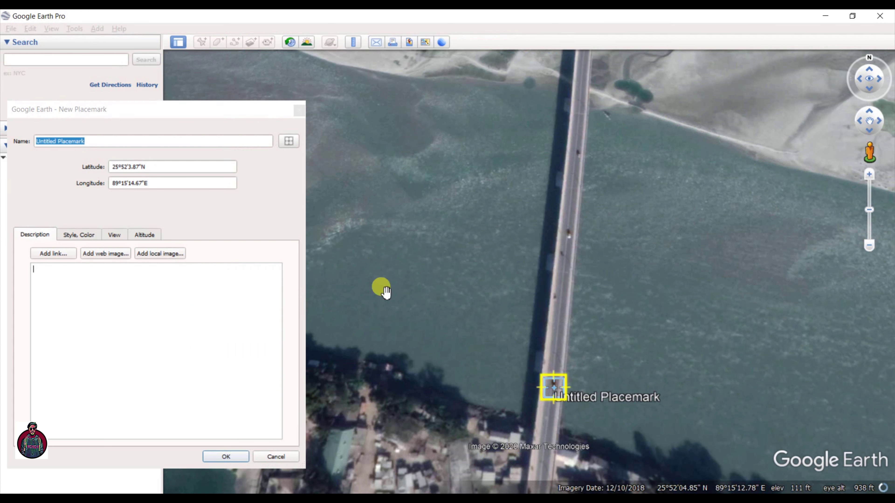
- Slide the placemark up the bridge to 25°52'6.37"N, 89°15'14.99"E
{"action": "left_click_drag", "start_coordinate": [550, 389], "coordinate": [570, 249]}
{"action": "scroll", "coordinate": [572, 246], "scroll_direction": "up", "scroll_amount": 2}
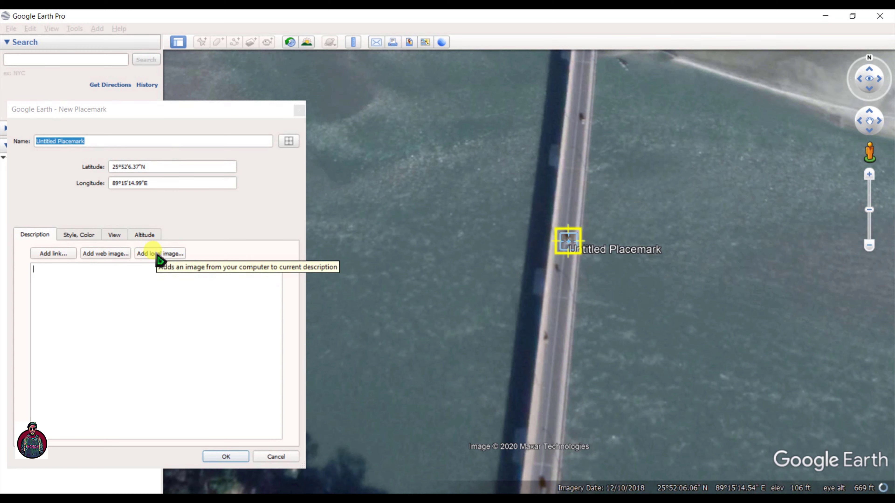
{"action": "mouse_move", "coordinate": [418, 499]}
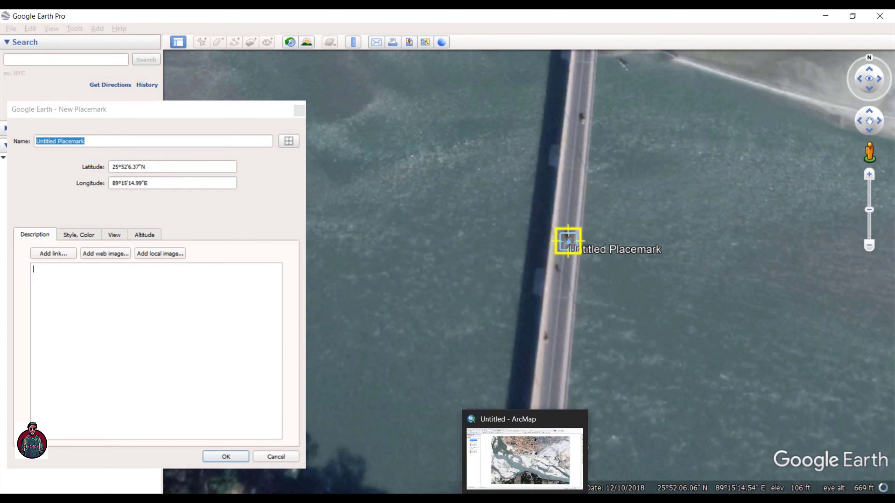
{"action": "left_click", "coordinate": [525, 462]}
- Zoom in and place control point 3 mid-river on the bridge, opening DMS coordinate entry
{"action": "scroll", "coordinate": [494, 318], "scroll_direction": "down", "scroll_amount": 6}
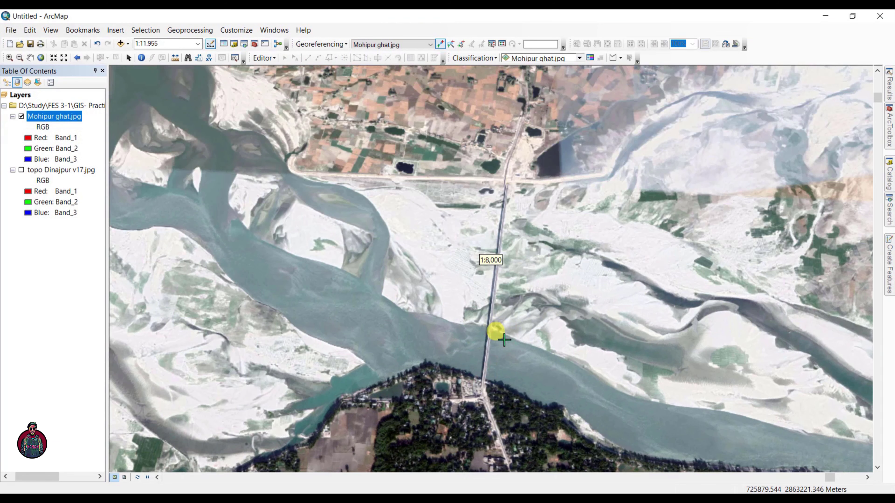
{"action": "scroll", "coordinate": [474, 340], "scroll_direction": "down", "scroll_amount": 5}
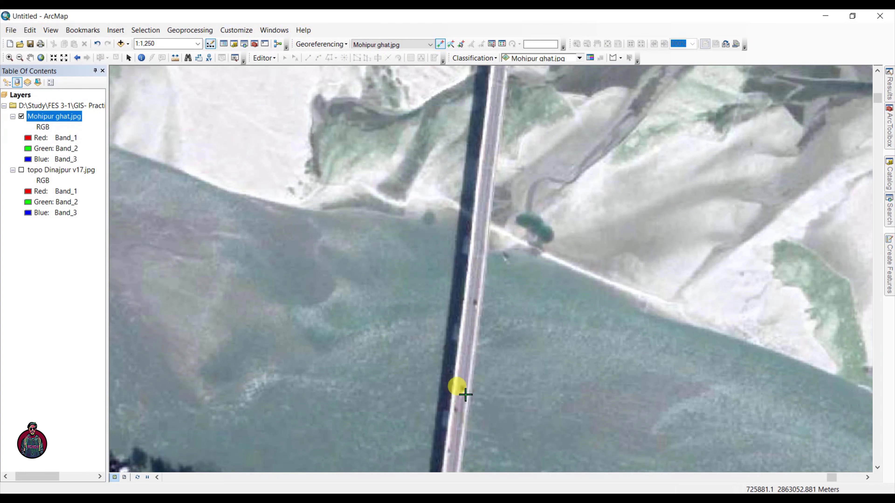
{"action": "left_click", "coordinate": [465, 394]}
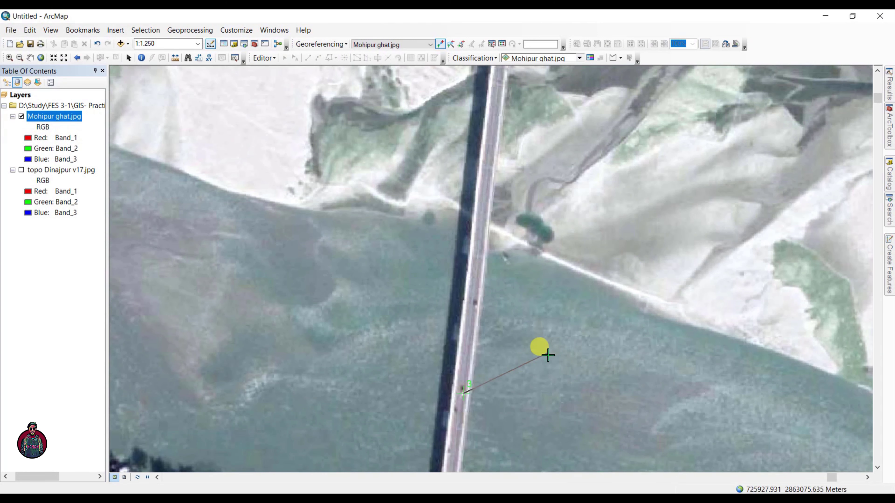
{"action": "right_click", "coordinate": [547, 347]}
{"action": "left_click", "coordinate": [581, 365]}
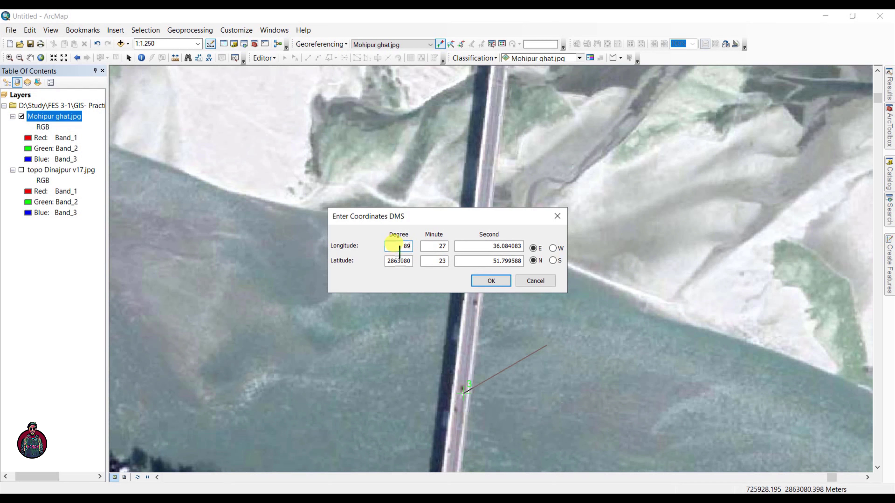
- Enter 89°15'14.99"E and 25°52'6.37"N for point 3, confirm, and dismiss the collinear warning
{"action": "left_click", "coordinate": [428, 246]}
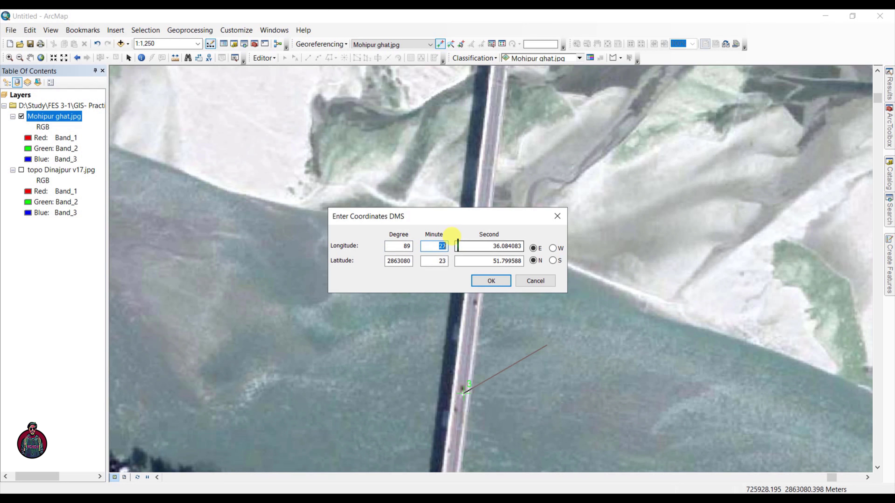
{"action": "left_click_drag", "start_coordinate": [465, 248], "coordinate": [530, 251]}
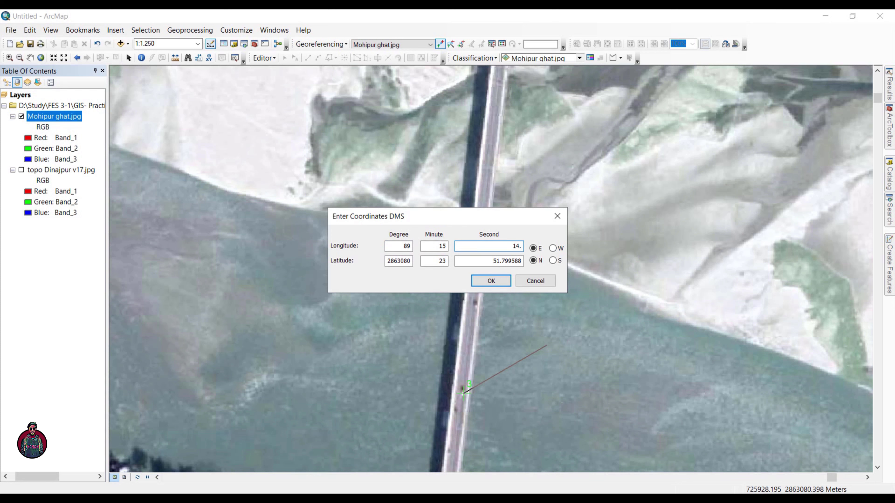
{"action": "double_click", "coordinate": [388, 261]}
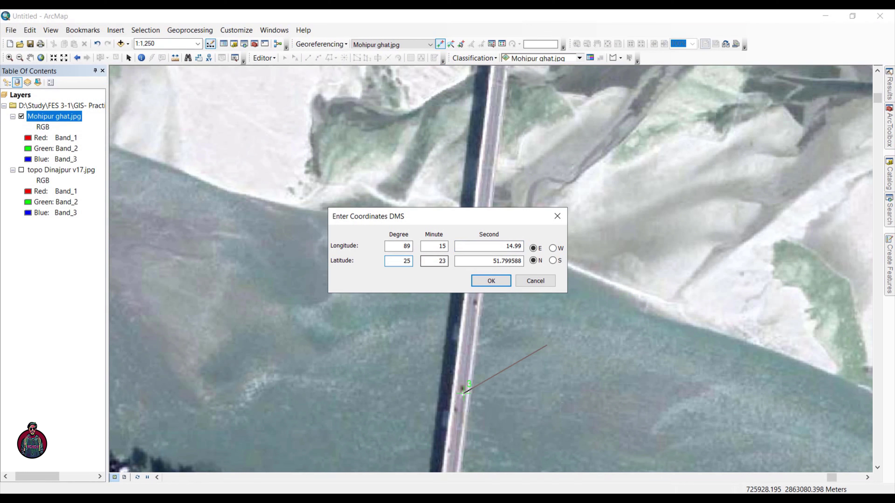
{"action": "double_click", "coordinate": [481, 261]}
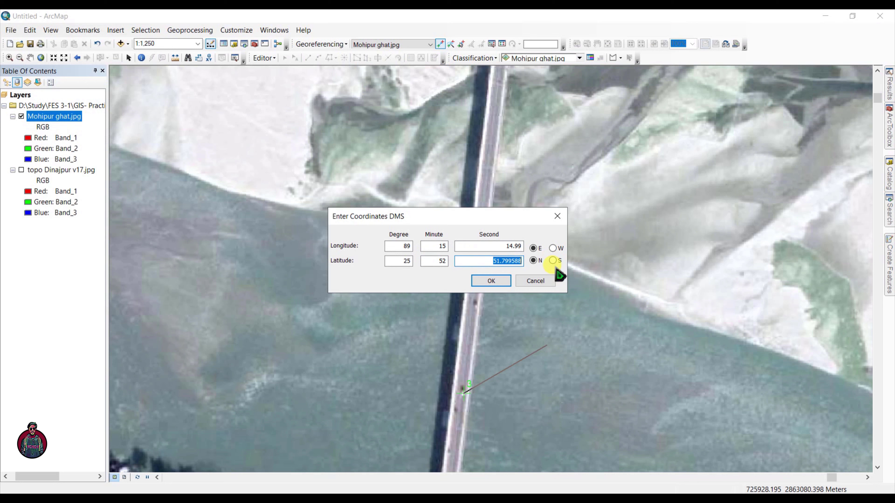
{"action": "type", "text": "6.37"}
{"action": "left_click", "coordinate": [490, 281]}
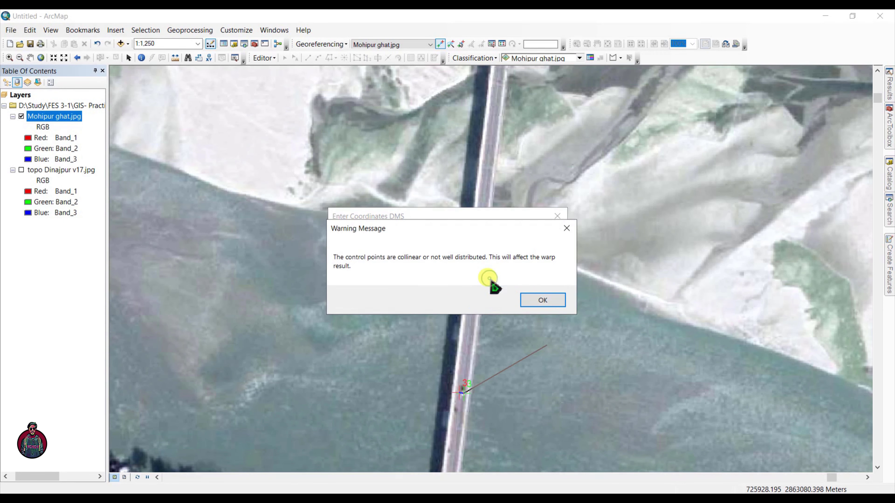
{"action": "left_click", "coordinate": [549, 305]}
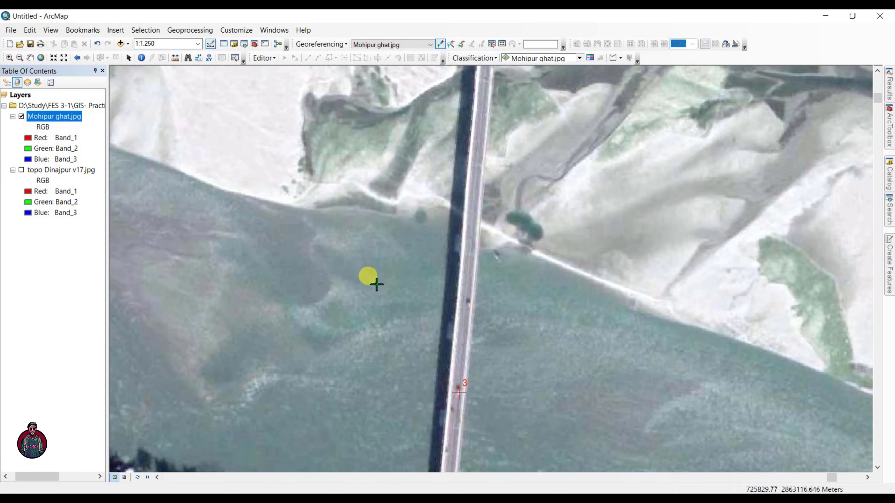
- Drag the Google Earth placemark farther north along the bridge to 25°52'8.00"N, 89°15'15.23"E
{"action": "mouse_move", "coordinate": [493, 492]}
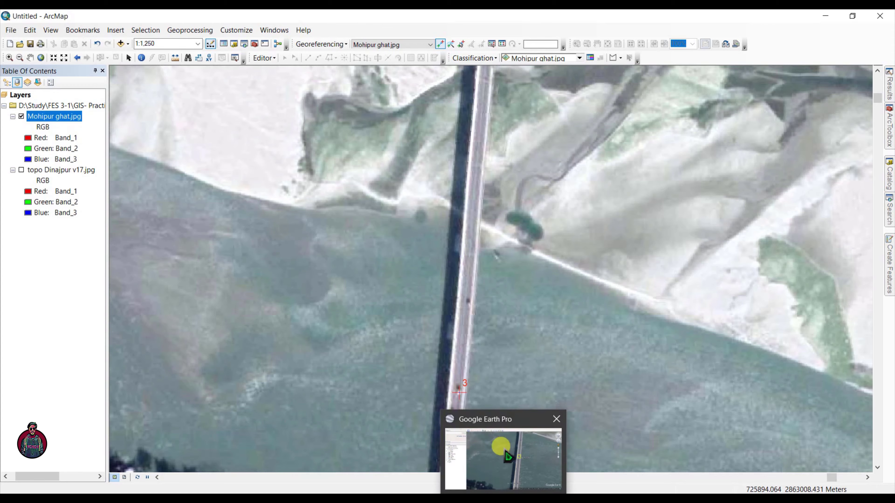
{"action": "left_click", "coordinate": [504, 447]}
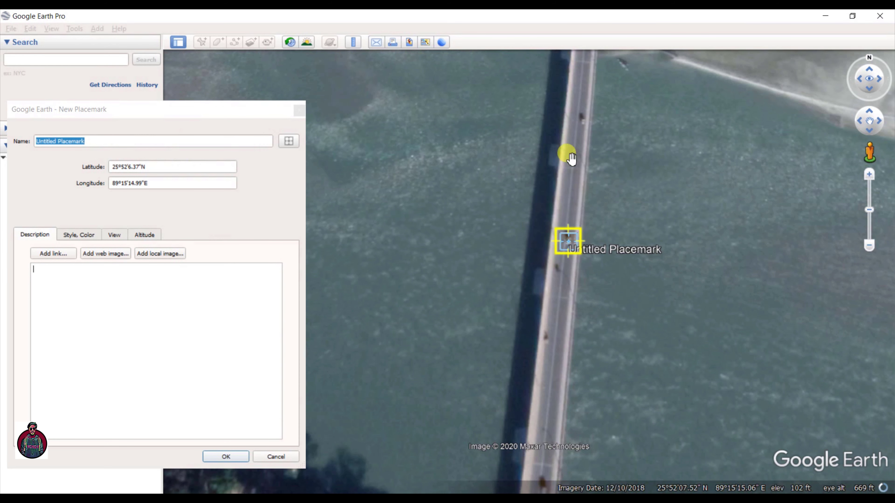
{"action": "left_click_drag", "start_coordinate": [598, 120], "coordinate": [544, 237]}
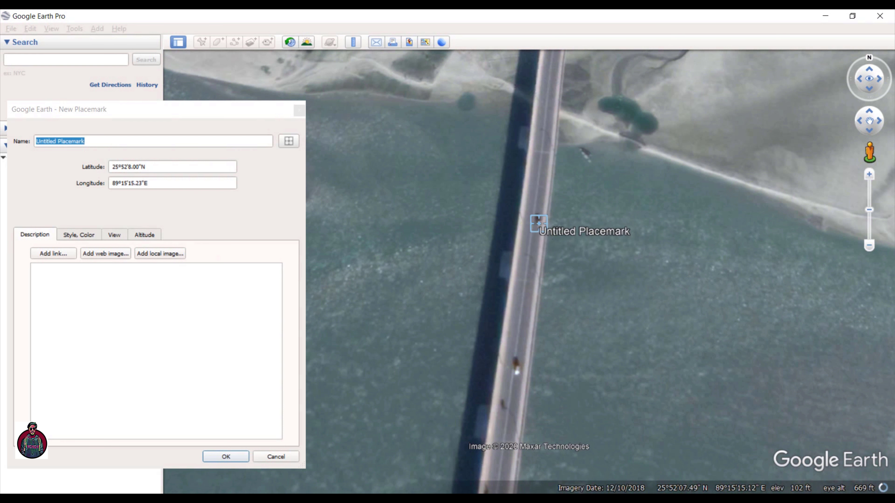
{"action": "mouse_move", "coordinate": [527, 498]}
{"action": "left_click", "coordinate": [525, 465]}
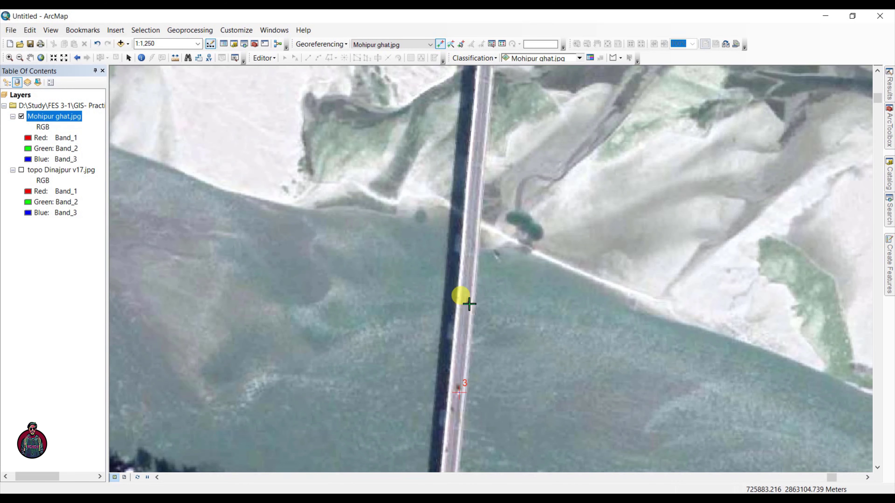
- Zoom in and place control point 4 on the bridge
{"action": "scroll", "coordinate": [455, 298], "scroll_direction": "down", "scroll_amount": 3}
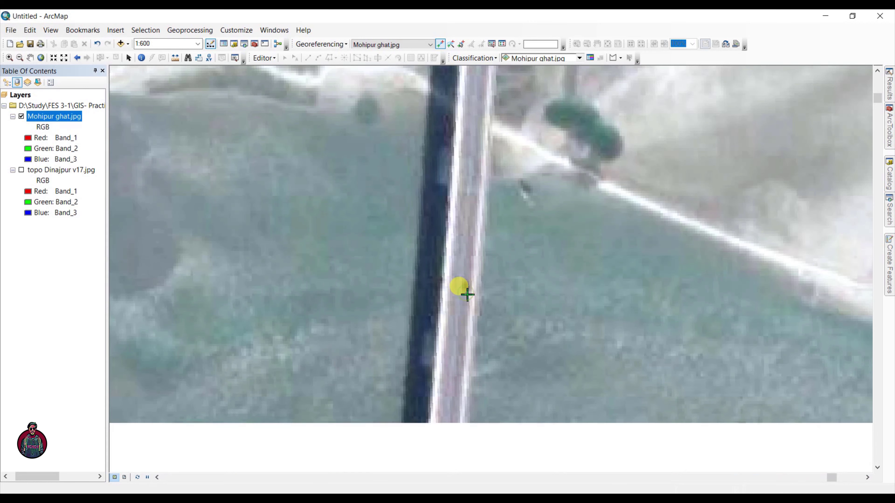
{"action": "left_click", "coordinate": [466, 293]}
{"action": "right_click", "coordinate": [571, 240]}
{"action": "left_click", "coordinate": [599, 261]}
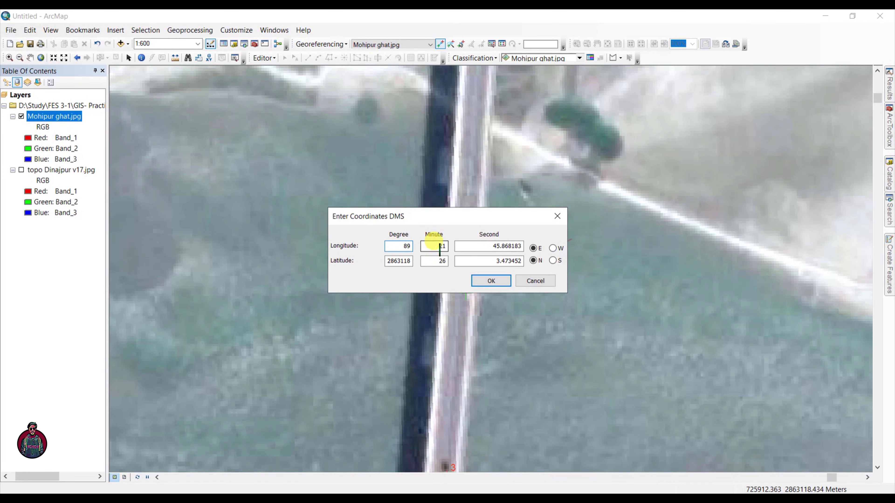
- Tie control point 4 to 89°15'15.23"E, 25°52'8"N, then zoom to the full Mohipur ghat.jpg layer
{"action": "left_click_drag", "start_coordinate": [438, 247], "coordinate": [549, 251]}
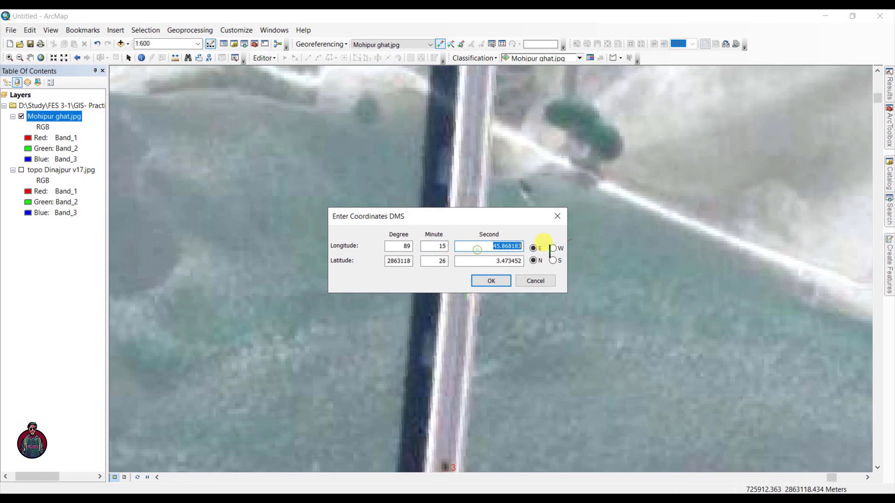
{"action": "type", "text": "15.23"}
{"action": "left_click_drag", "start_coordinate": [386, 261], "coordinate": [418, 261]}
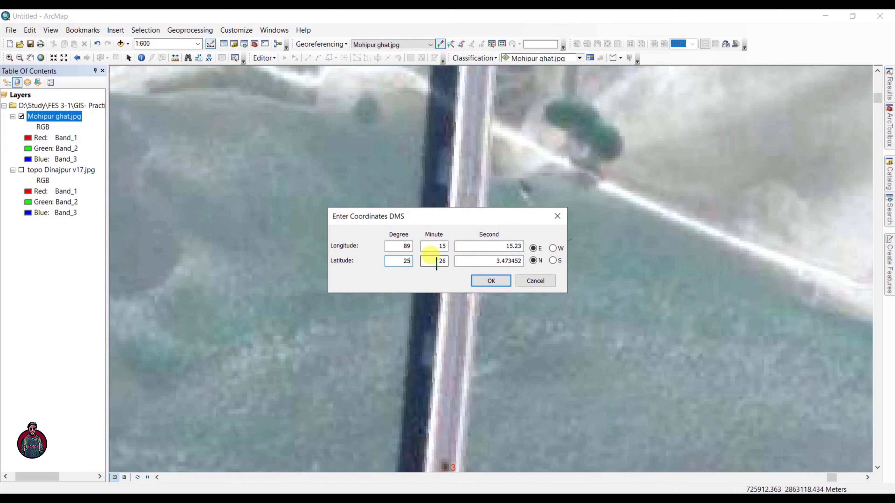
{"action": "left_click_drag", "start_coordinate": [436, 263], "coordinate": [539, 261]}
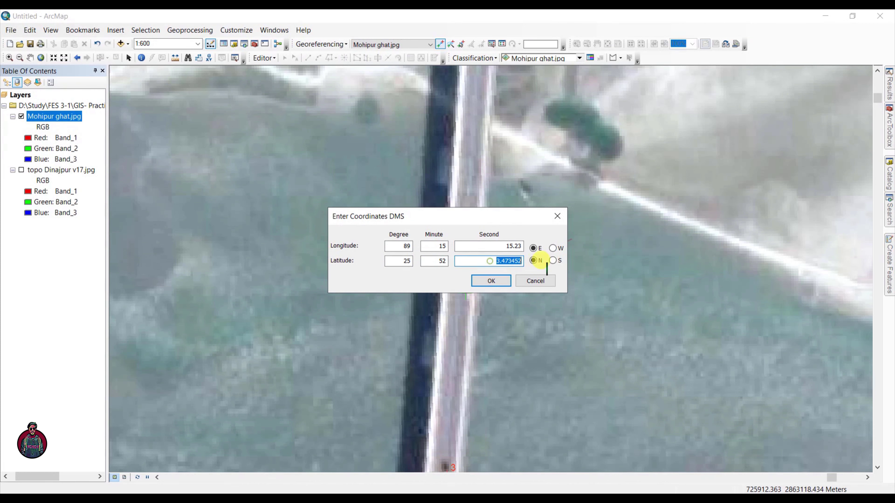
{"action": "type", "text": "8"}
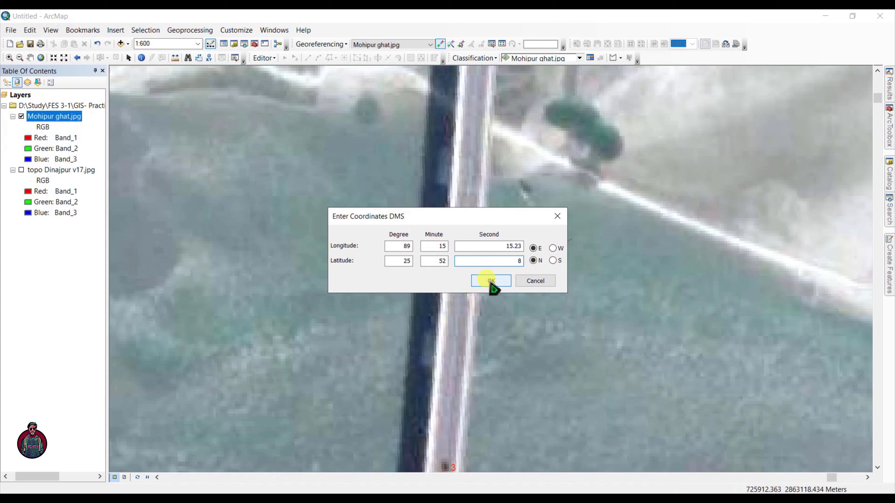
{"action": "left_click", "coordinate": [491, 282]}
{"action": "left_click", "coordinate": [540, 303]}
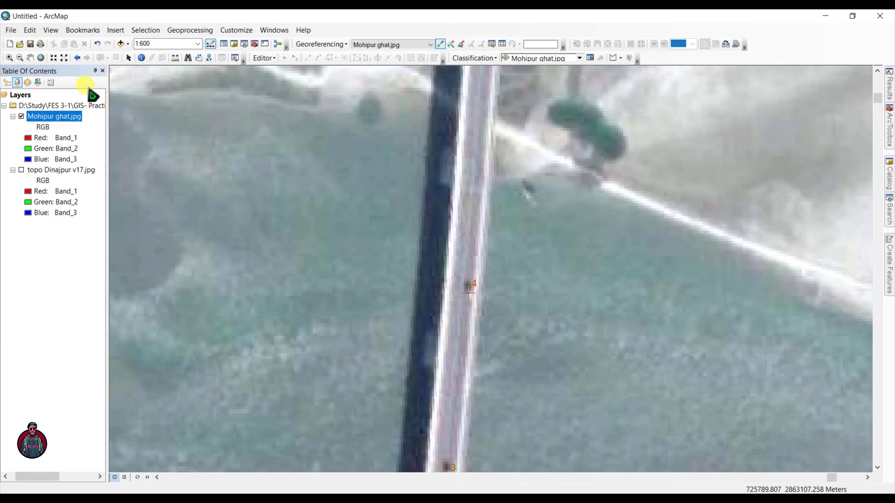
{"action": "right_click", "coordinate": [41, 116]}
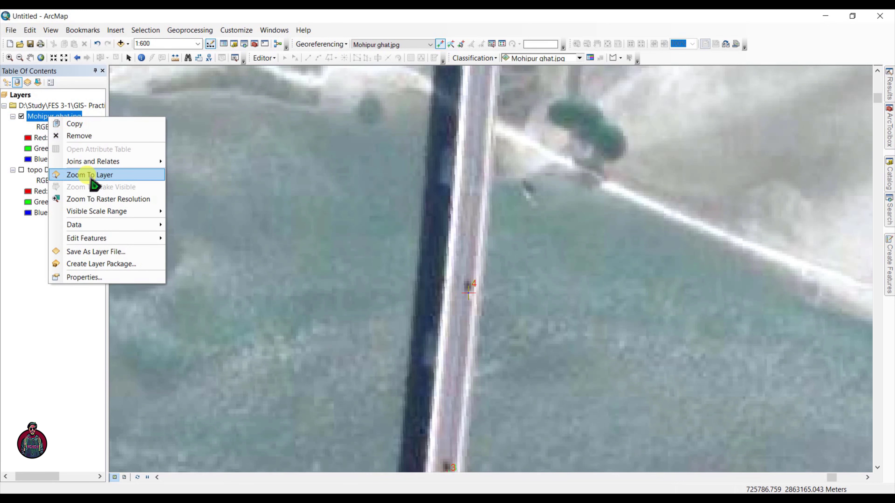
{"action": "left_click", "coordinate": [88, 175]}
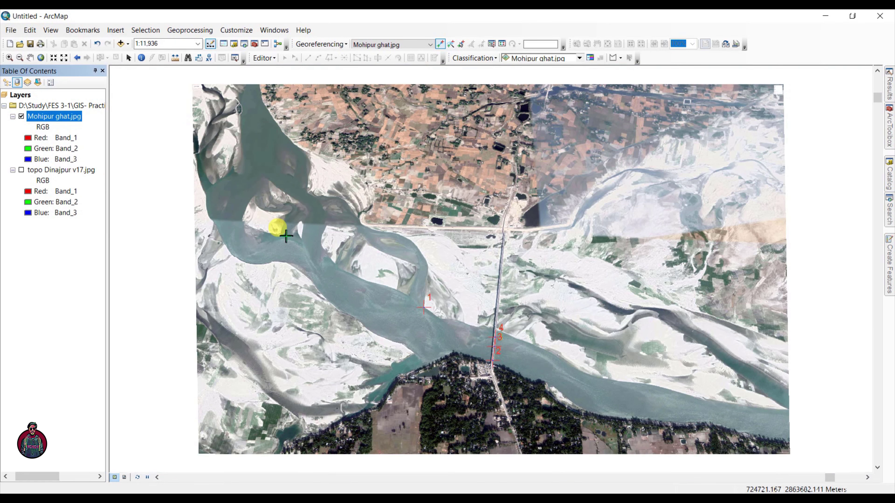
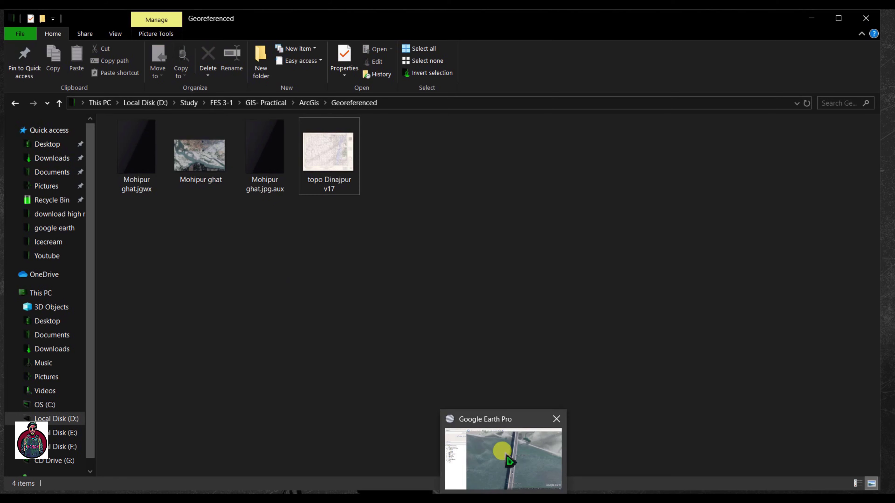
- Return to ArcMap and hide the Mohipur ghat.jpg layer
{"action": "left_click", "coordinate": [509, 457]}
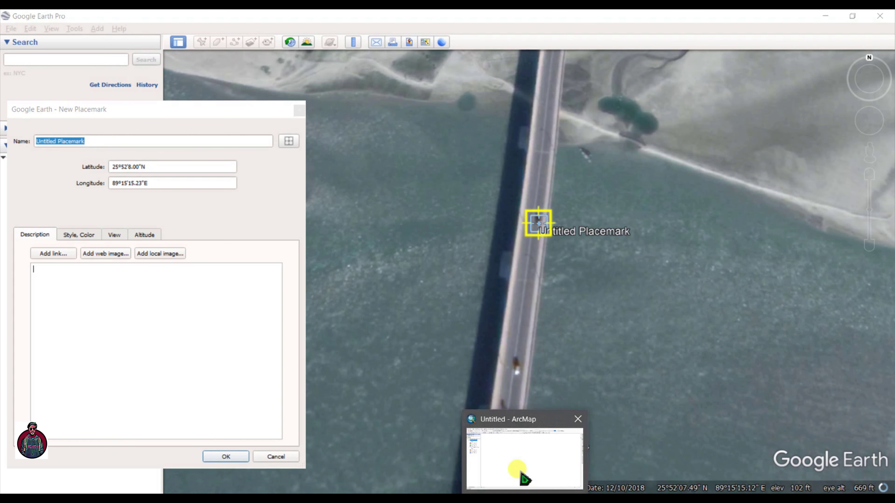
{"action": "left_click", "coordinate": [515, 472]}
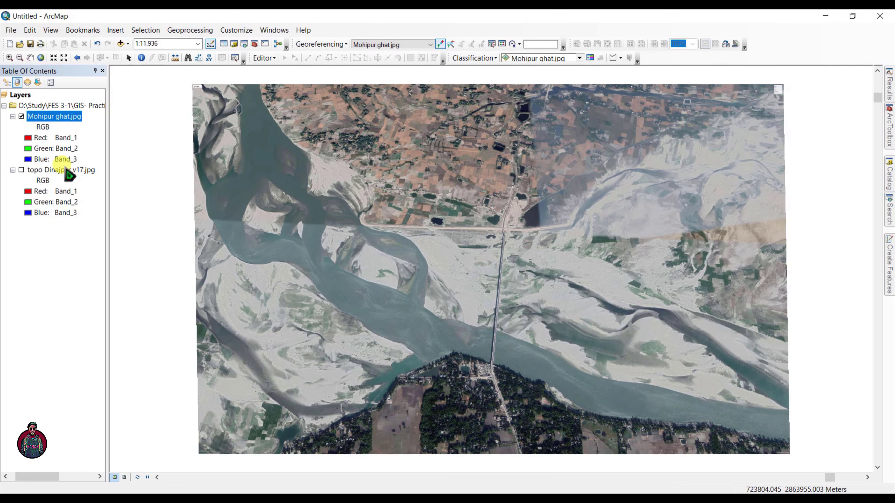
{"action": "left_click", "coordinate": [21, 116]}
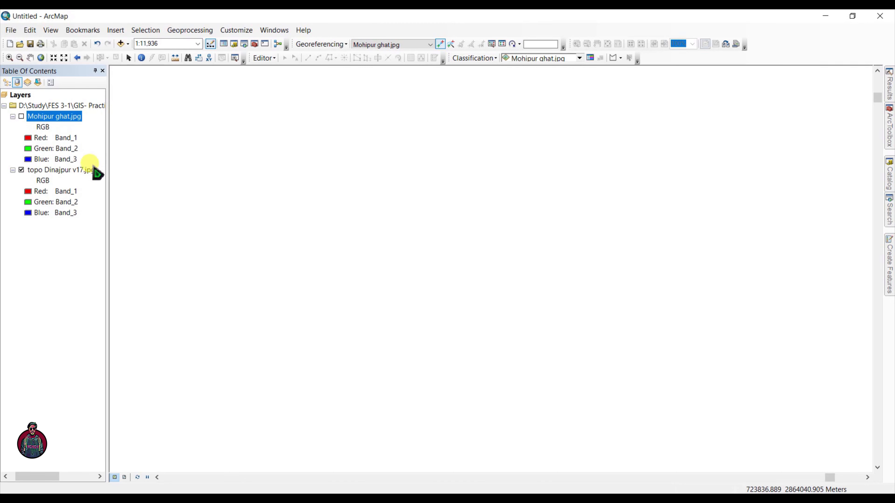
- Zoom to the topo Dinajpur v17.jpg layer and set it as the georeferencing layer
{"action": "right_click", "coordinate": [73, 169]}
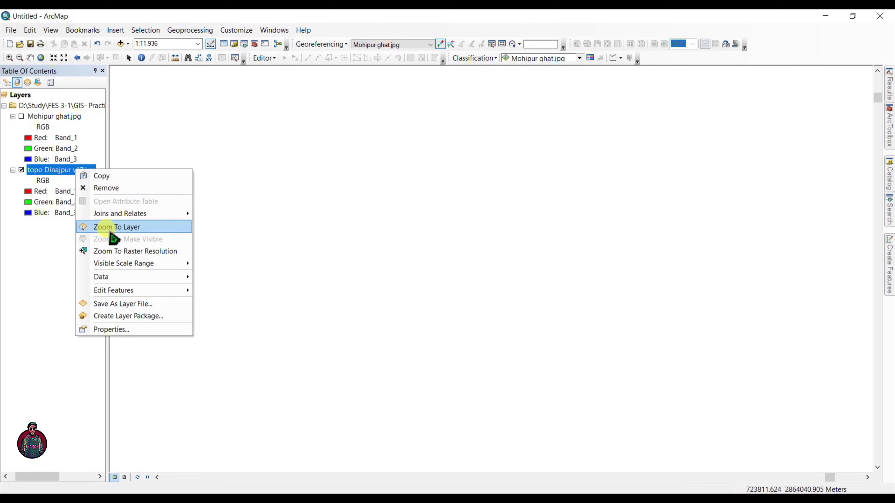
{"action": "left_click", "coordinate": [107, 226]}
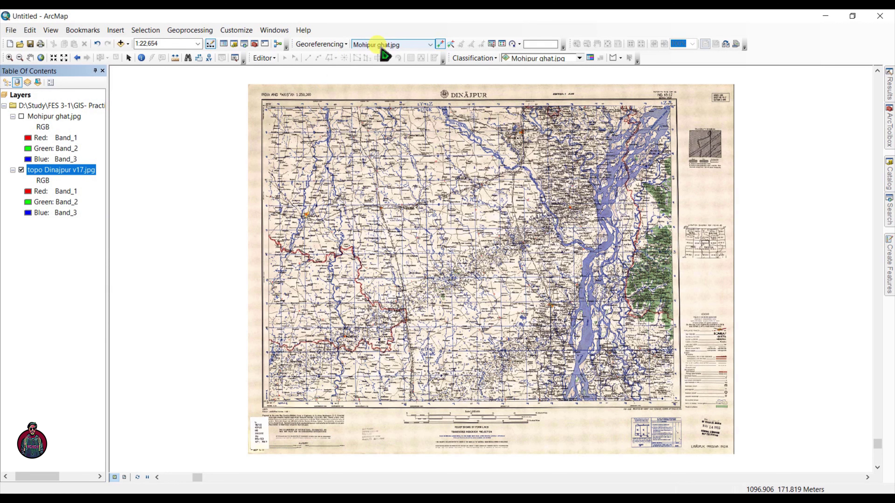
{"action": "left_click", "coordinate": [391, 45]}
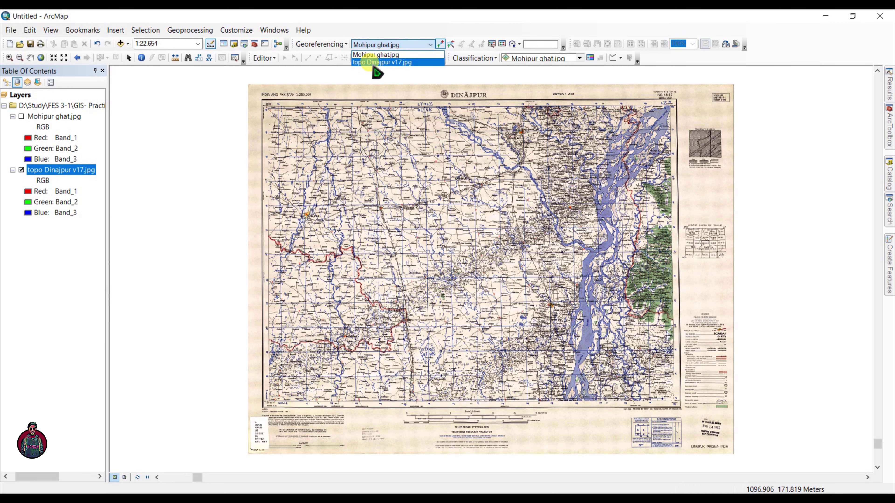
{"action": "left_click", "coordinate": [376, 62]}
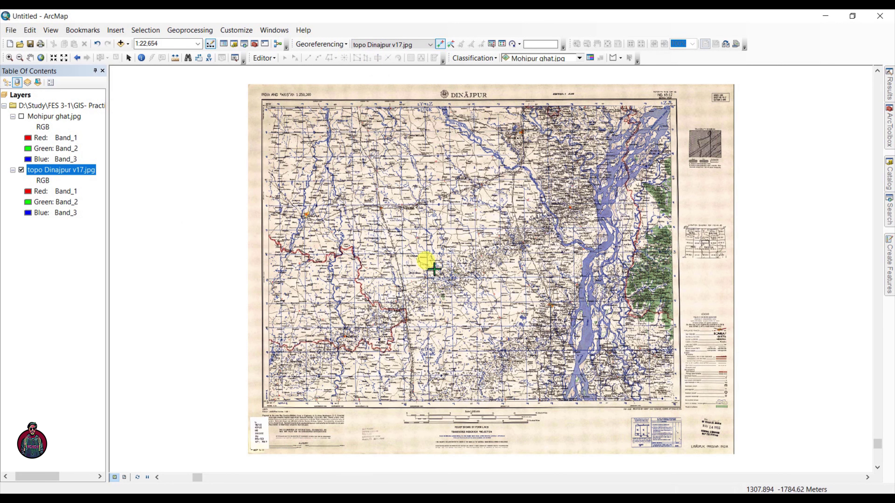
{"action": "left_click", "coordinate": [888, 177]}
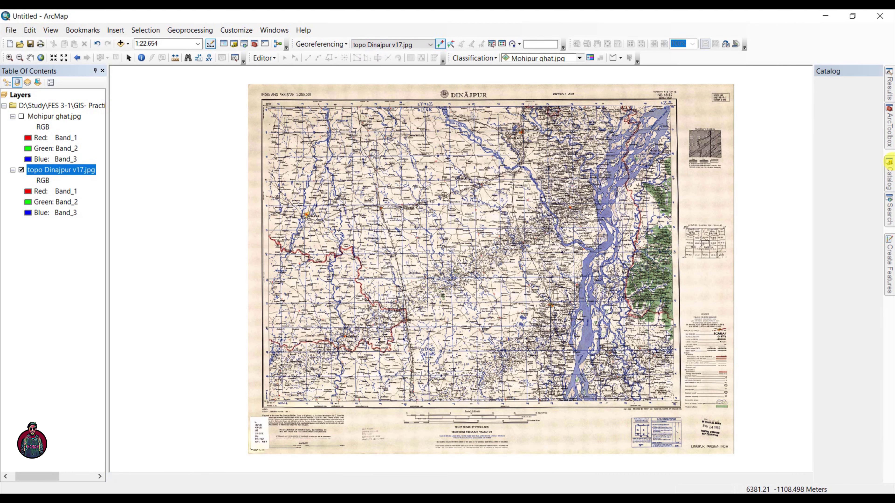
- Add BGD_adm0 from the Catalog and zoom to the full Bangladesh boundary
{"action": "left_click_drag", "start_coordinate": [807, 158], "coordinate": [46, 118]}
{"action": "right_click", "coordinate": [53, 119]}
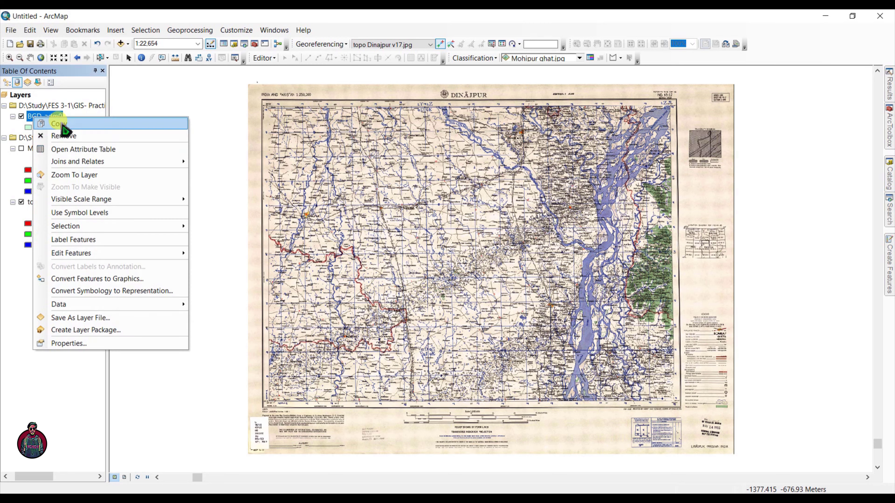
{"action": "left_click", "coordinate": [74, 175]}
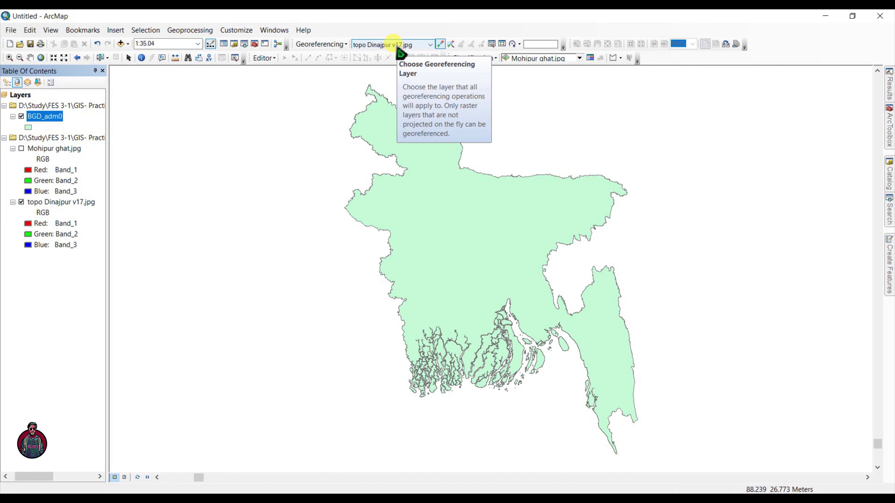
- Fit the topo Dinajpur v17 raster to the current display
{"action": "left_click", "coordinate": [330, 46]}
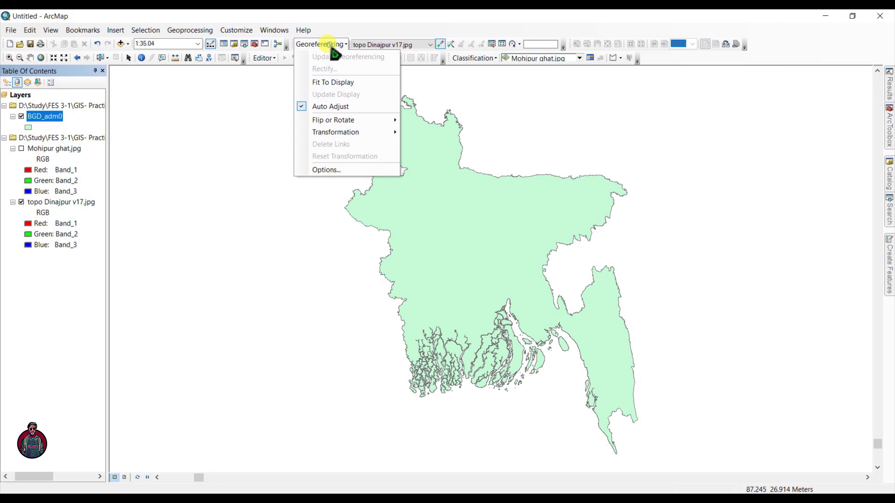
{"action": "left_click", "coordinate": [334, 83]}
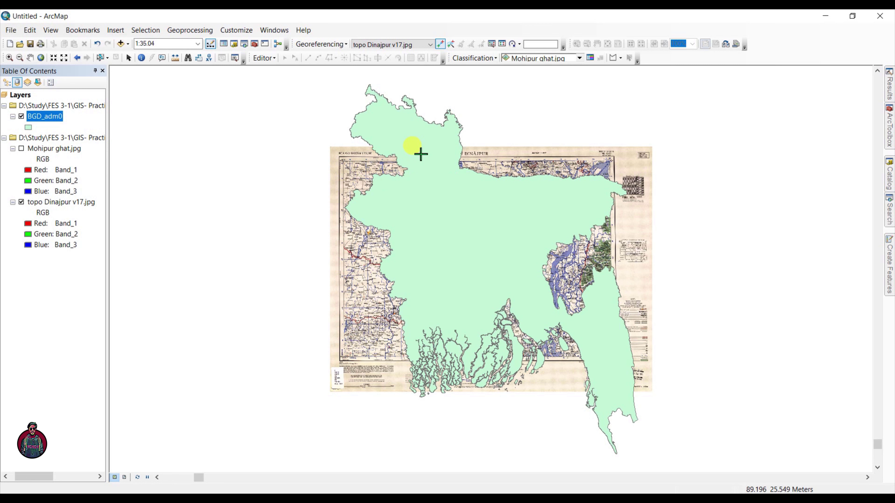
- Change the BGD_adm0 symbol to a Hollow fill
{"action": "left_click", "coordinate": [29, 127]}
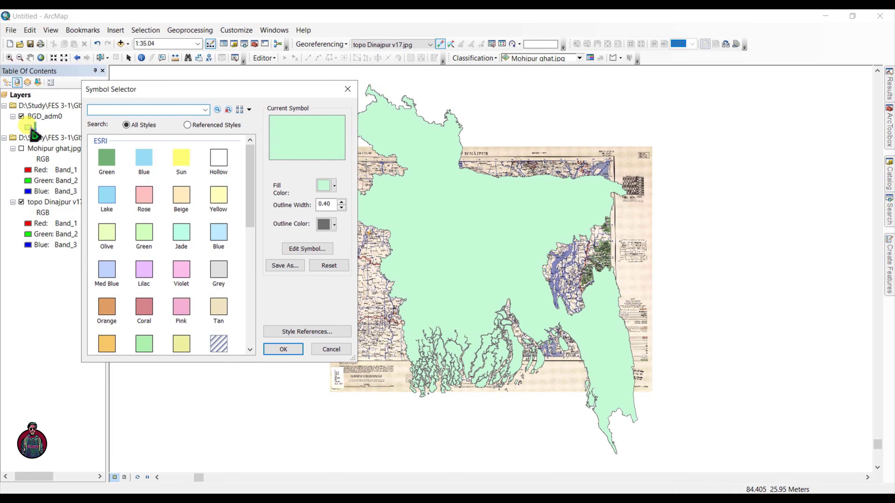
{"action": "left_click", "coordinate": [218, 158]}
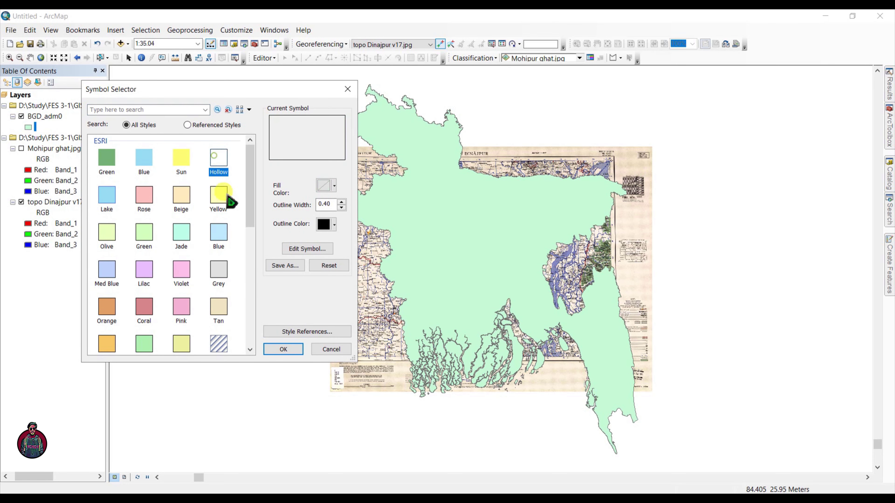
{"action": "left_click", "coordinate": [283, 350]}
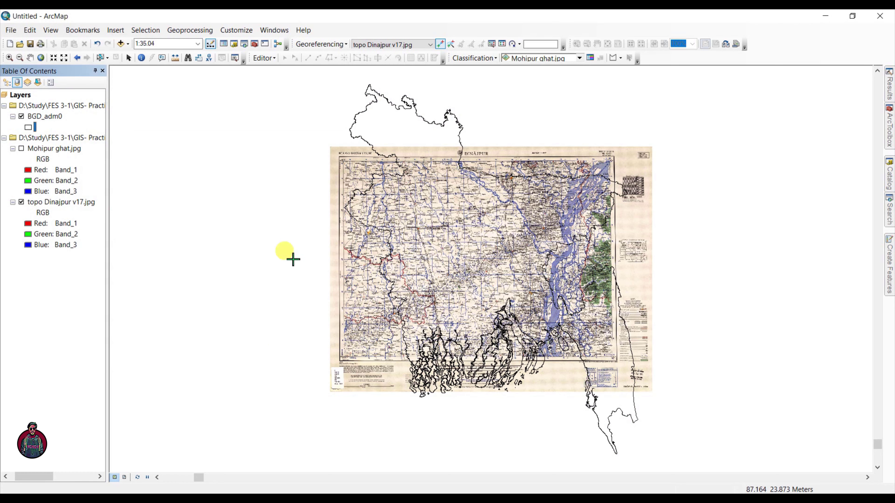
- Pan the view slightly upward and switch off the BGD_adm0 layer
{"action": "left_click", "coordinate": [30, 57]}
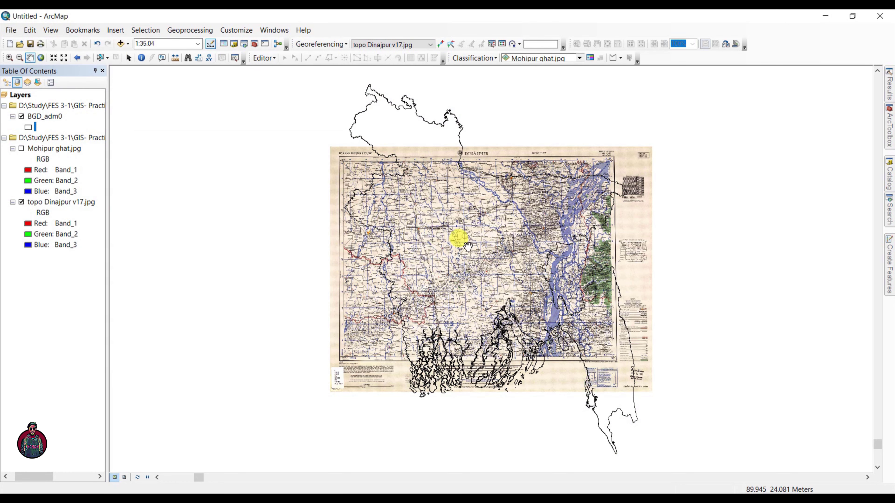
{"action": "left_click_drag", "start_coordinate": [468, 247], "coordinate": [475, 217]}
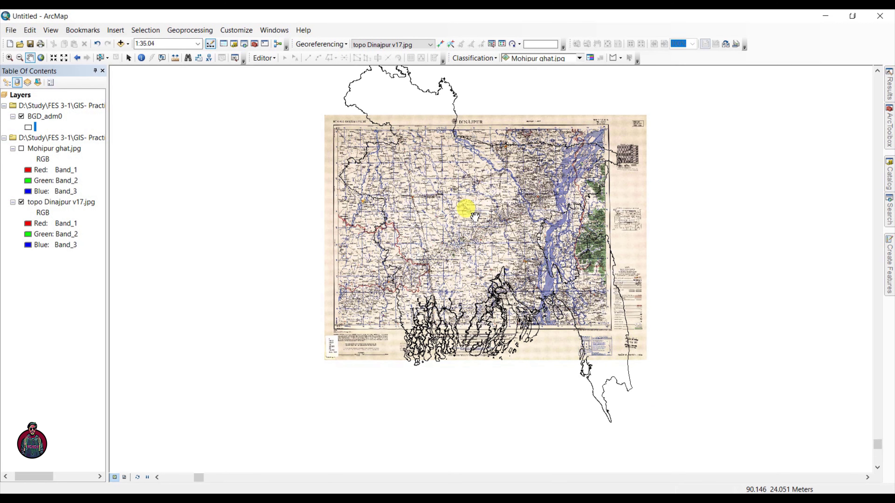
{"action": "left_click", "coordinate": [21, 117]}
{"action": "scroll", "coordinate": [394, 263], "scroll_direction": "up", "scroll_amount": 3}
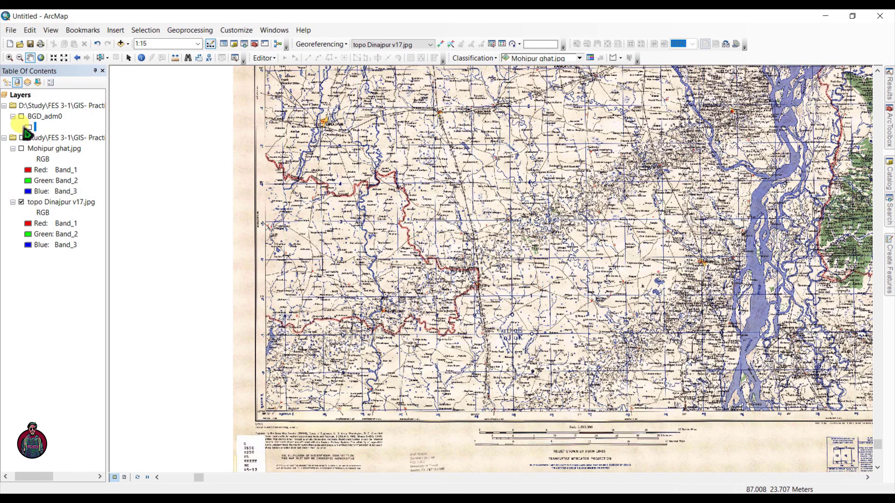
- Turn BGD_adm0 back on and give its outline the Mars Red colour
{"action": "left_click", "coordinate": [28, 118]}
{"action": "left_click", "coordinate": [21, 117]}
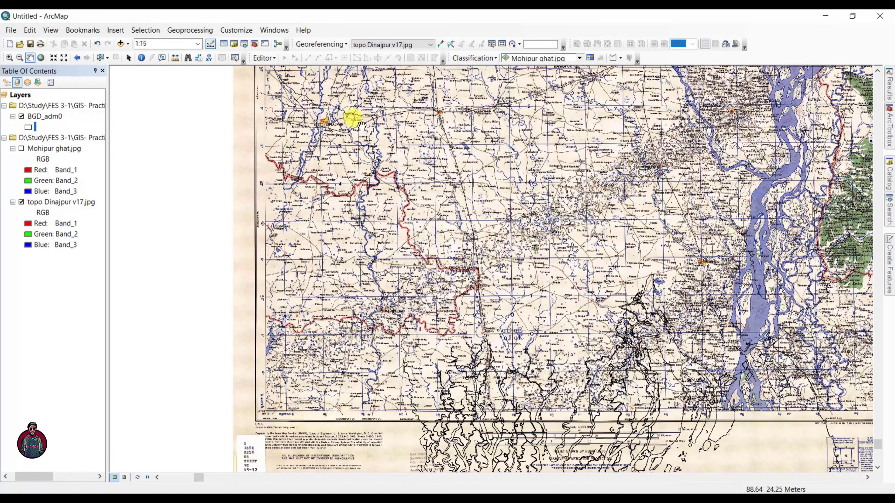
{"action": "left_click_drag", "start_coordinate": [359, 123], "coordinate": [400, 259]}
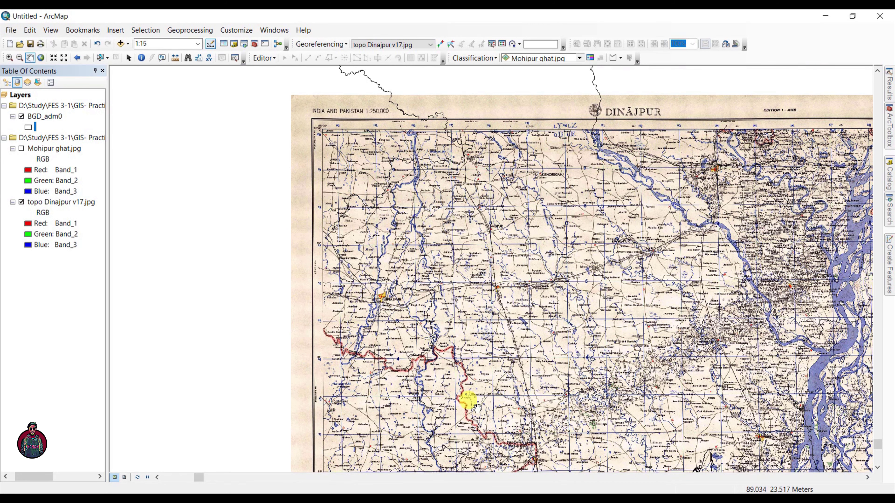
{"action": "left_click", "coordinate": [29, 127]}
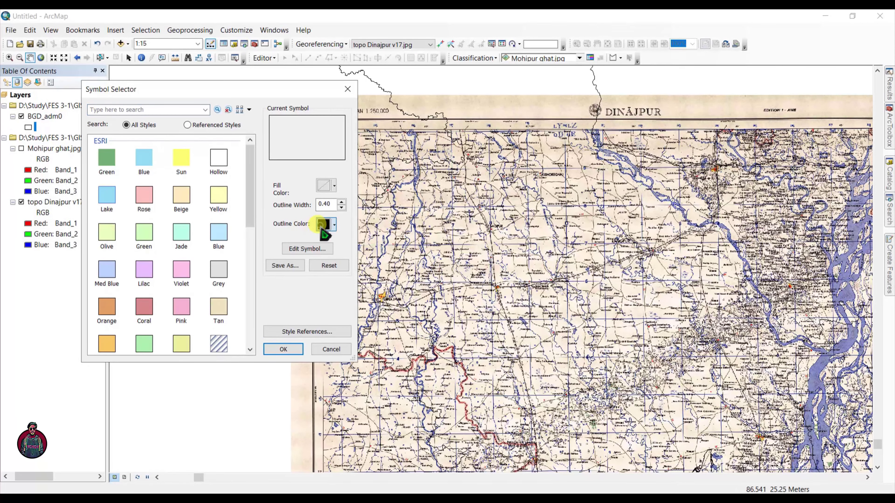
{"action": "left_click", "coordinate": [322, 227]}
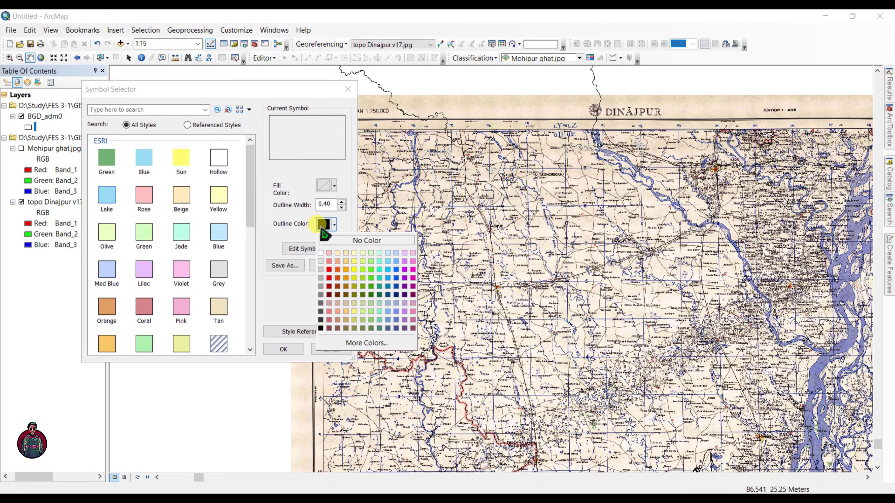
{"action": "left_click", "coordinate": [330, 278]}
{"action": "left_click", "coordinate": [282, 348]}
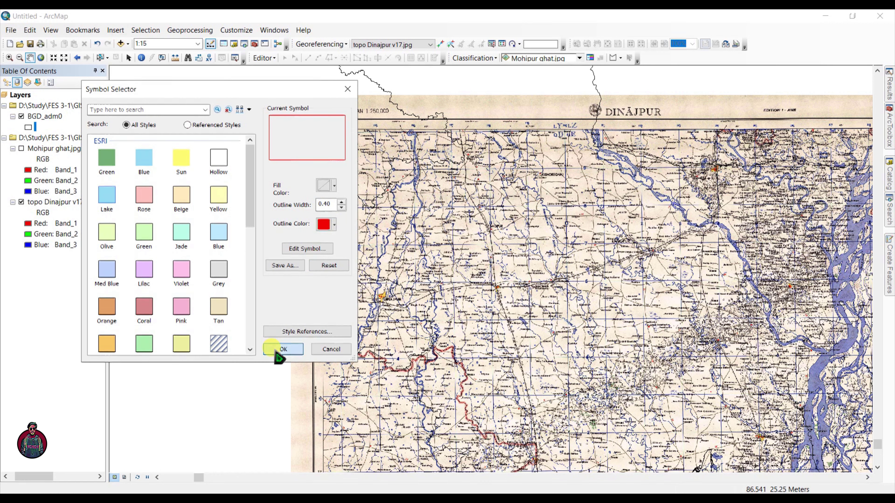
{"action": "left_click", "coordinate": [64, 178]}
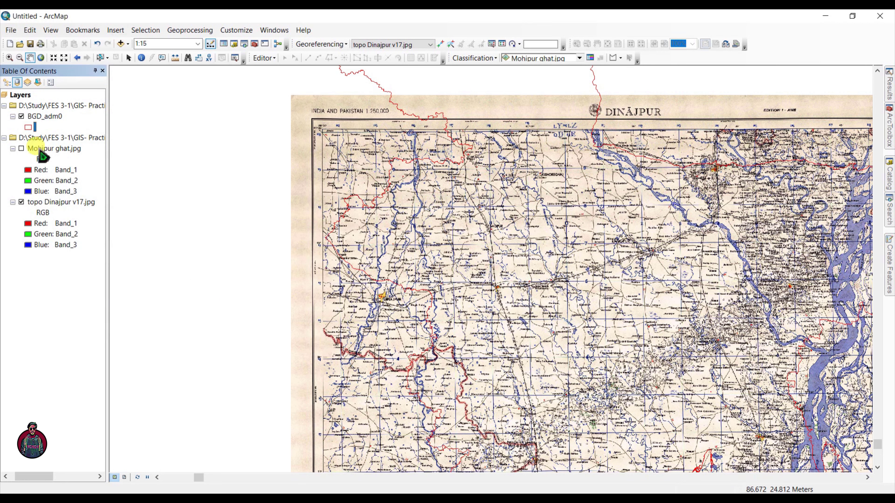
- Increase the BGD_adm0 outline width to 2
{"action": "left_click", "coordinate": [28, 127]}
{"action": "double_click", "coordinate": [333, 205]}
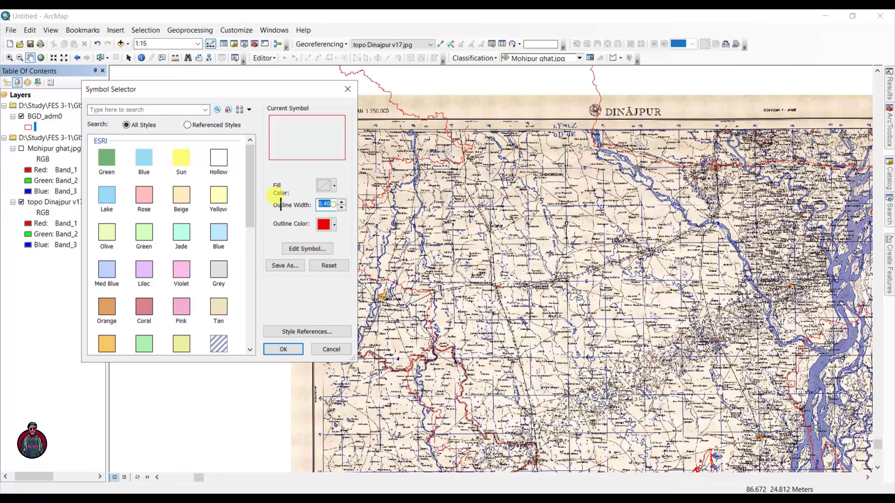
{"action": "type", "text": "2"}
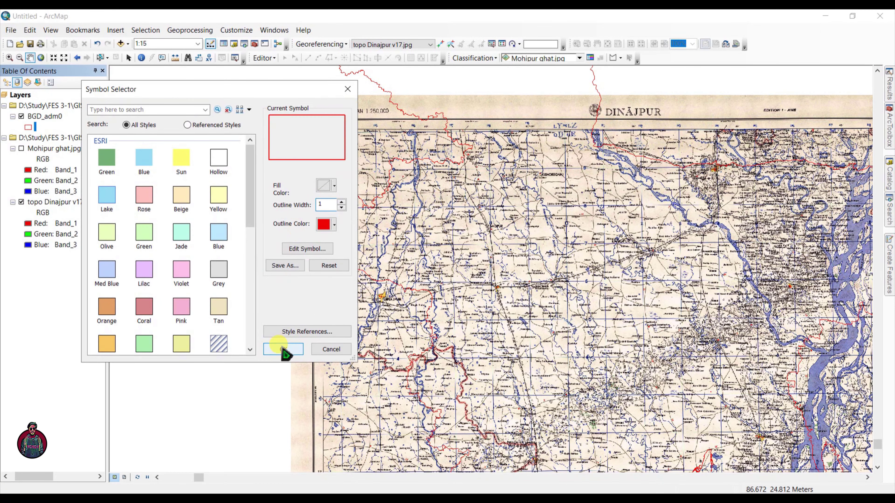
{"action": "left_click", "coordinate": [283, 348]}
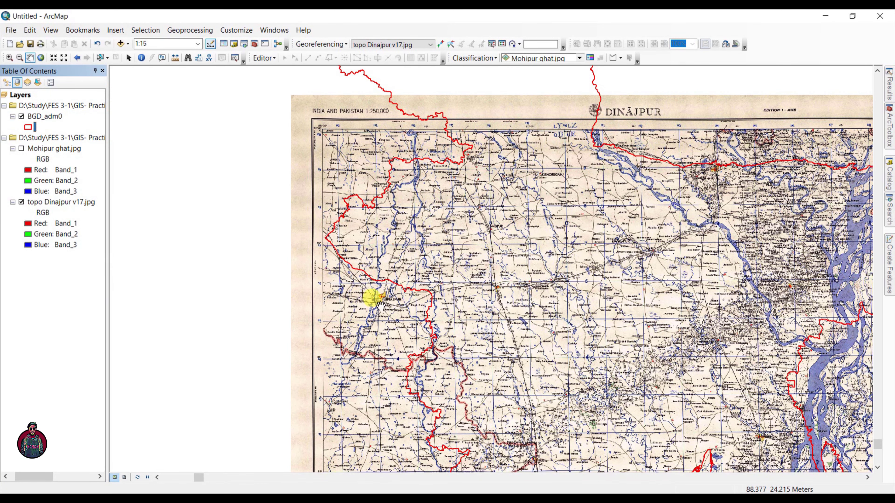
- Zoom in and drag the topo map up and left with the Shift tool
{"action": "left_click_drag", "start_coordinate": [371, 296], "coordinate": [335, 177]}
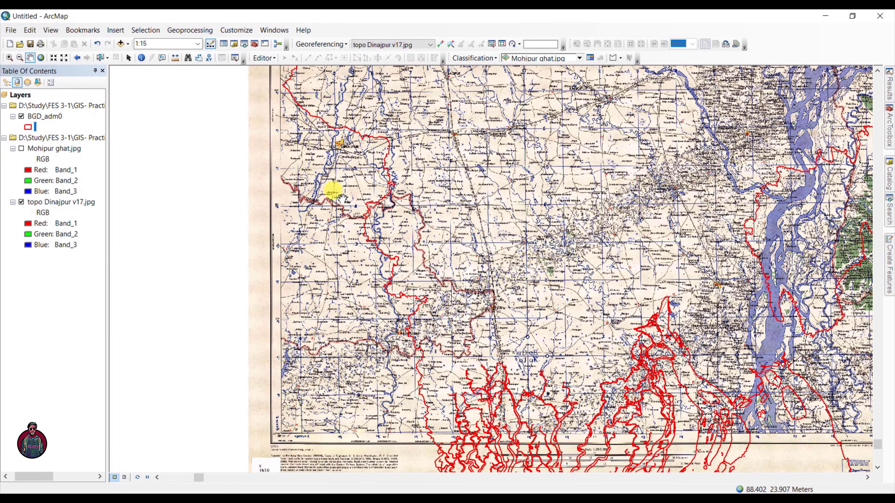
{"action": "scroll", "coordinate": [341, 211], "scroll_direction": "up", "scroll_amount": 4}
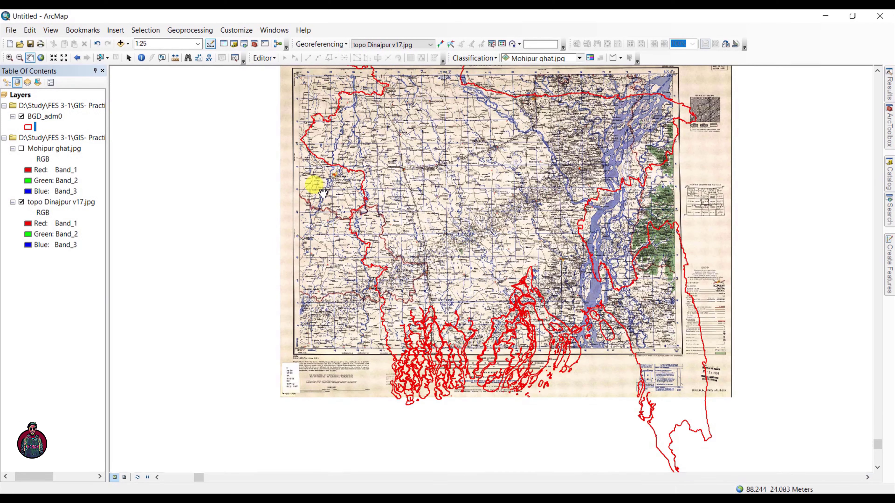
{"action": "scroll", "coordinate": [322, 188], "scroll_direction": "up", "scroll_amount": 2}
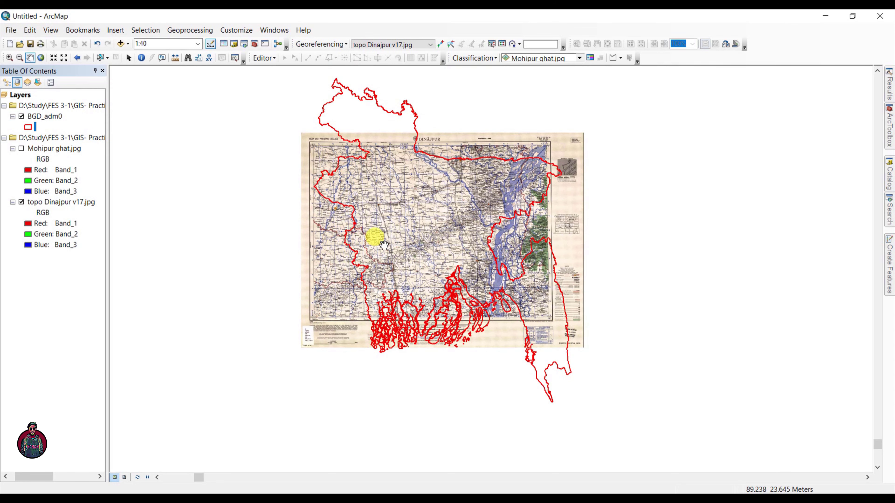
{"action": "scroll", "coordinate": [384, 245], "scroll_direction": "up", "scroll_amount": 2}
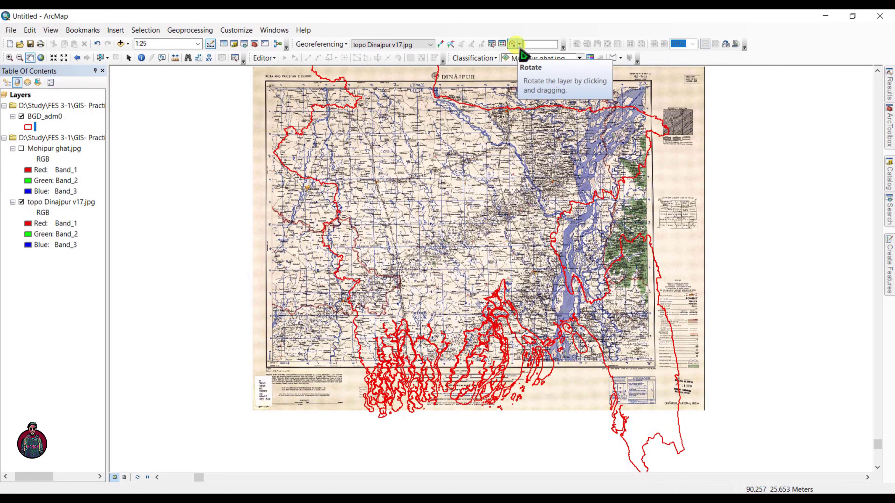
{"action": "left_click", "coordinate": [519, 44]}
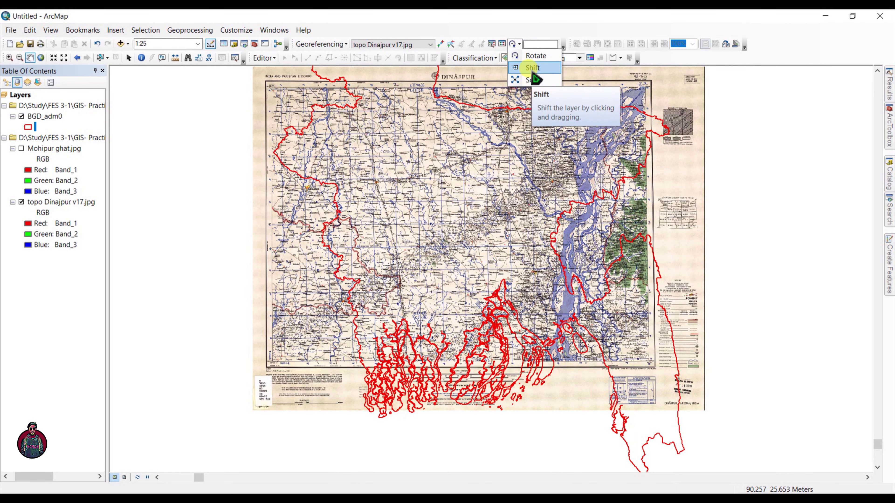
{"action": "left_click", "coordinate": [532, 68]}
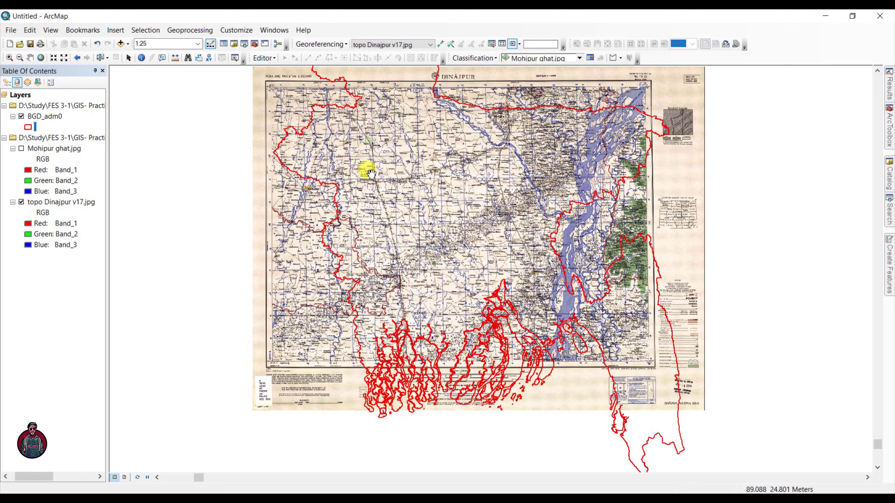
{"action": "left_click_drag", "start_coordinate": [371, 173], "coordinate": [387, 277]}
- Shrink the topo map with the Scale tool to fit inside the boundary
{"action": "left_click", "coordinate": [31, 57]}
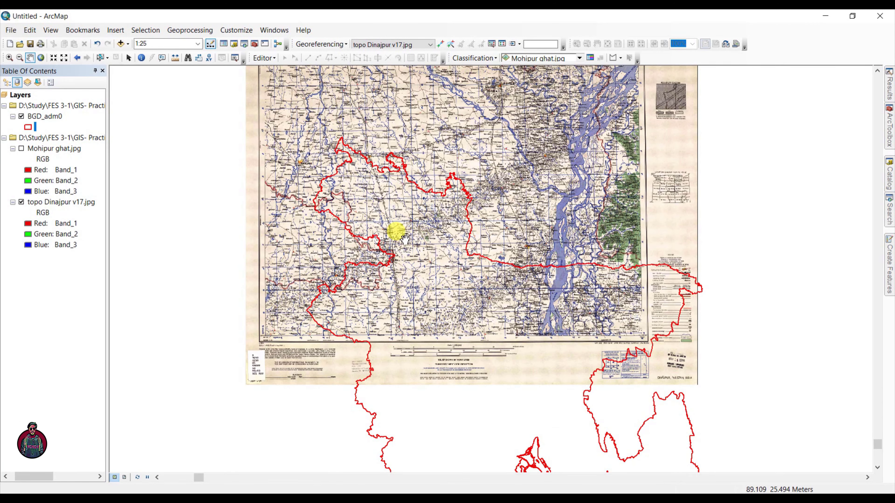
{"action": "left_click_drag", "start_coordinate": [405, 239], "coordinate": [395, 240]}
{"action": "scroll", "coordinate": [391, 238], "scroll_direction": "down", "scroll_amount": 2}
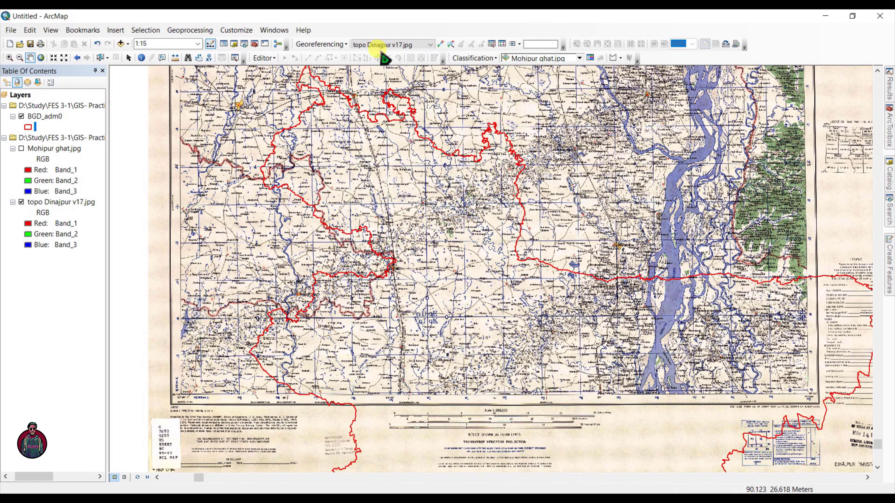
{"action": "left_click", "coordinate": [519, 45]}
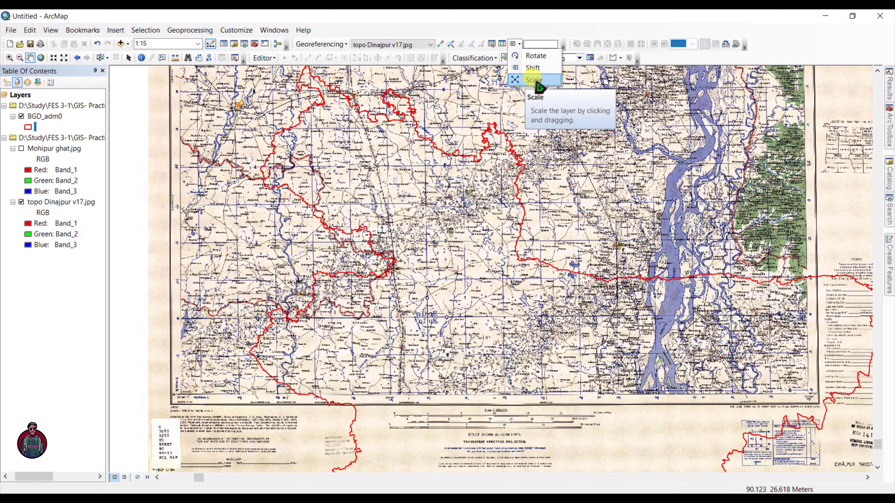
{"action": "left_click", "coordinate": [533, 80]}
{"action": "left_click_drag", "start_coordinate": [437, 163], "coordinate": [400, 243]}
{"action": "left_click", "coordinate": [519, 44]}
{"action": "left_click", "coordinate": [528, 68]}
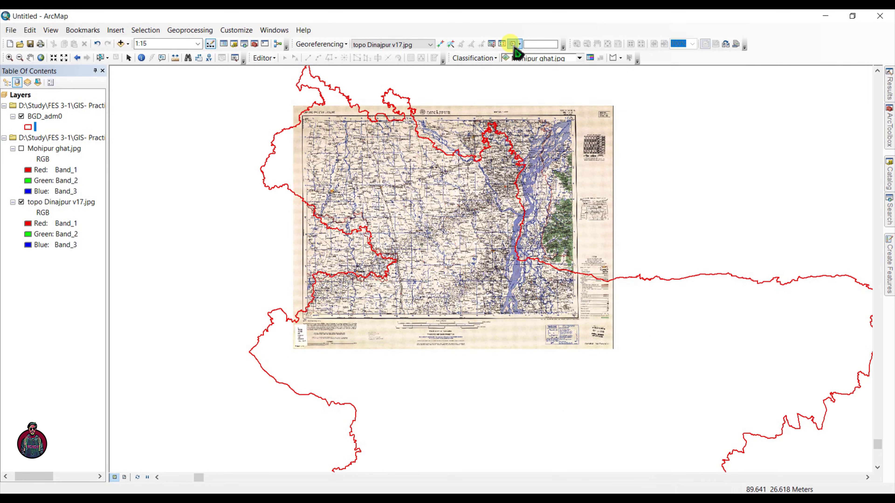
- Zoom in, fit the topo map to the view, and shift it over the red border near Dinajpur
{"action": "scroll", "coordinate": [367, 216], "scroll_direction": "up", "scroll_amount": 3}
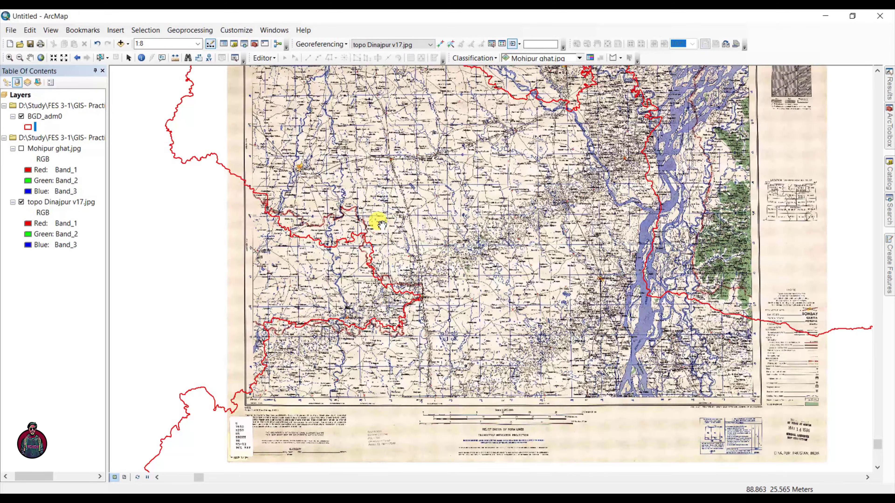
{"action": "scroll", "coordinate": [390, 224], "scroll_direction": "up", "scroll_amount": 2}
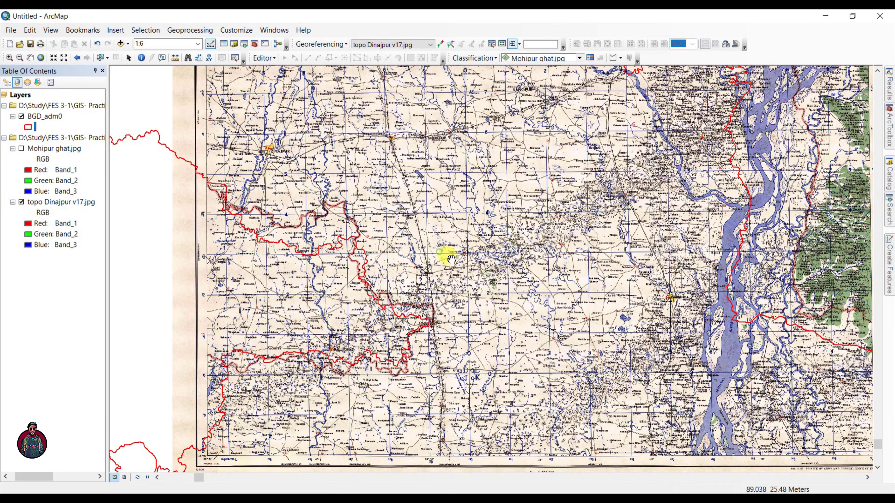
{"action": "left_click_drag", "start_coordinate": [452, 259], "coordinate": [433, 263]}
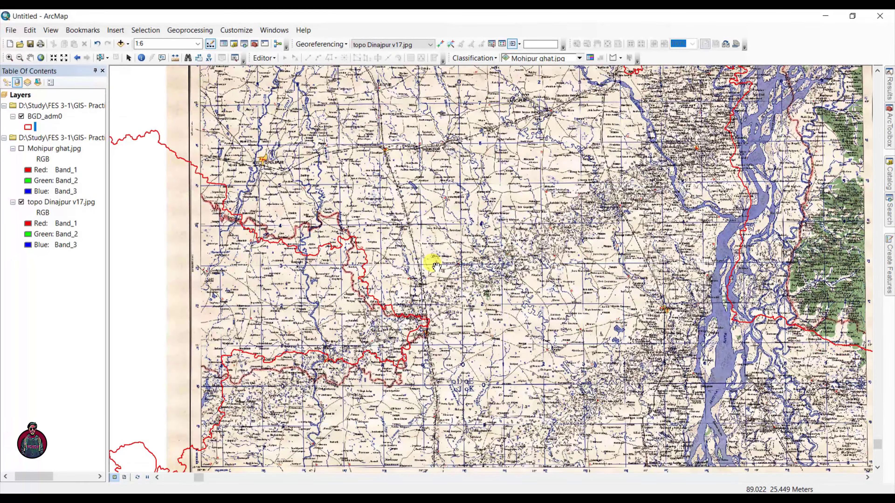
{"action": "left_click", "coordinate": [513, 43]}
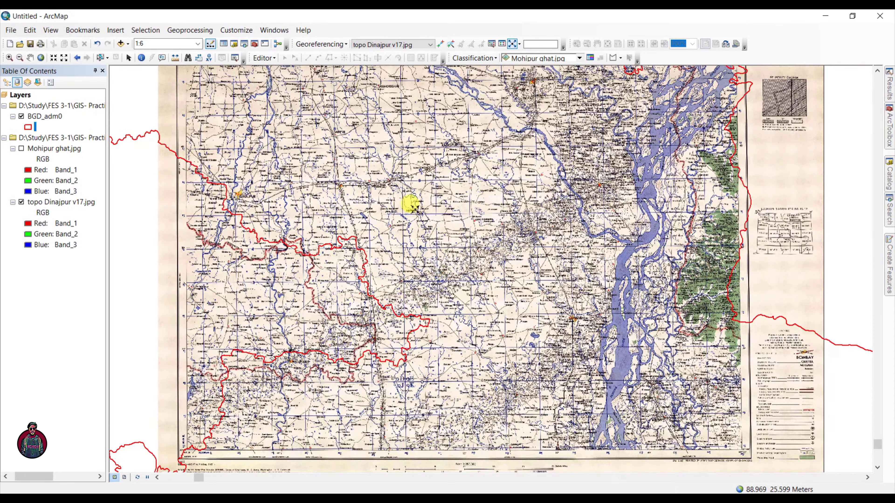
{"action": "left_click", "coordinate": [519, 44]}
{"action": "left_click", "coordinate": [525, 70]}
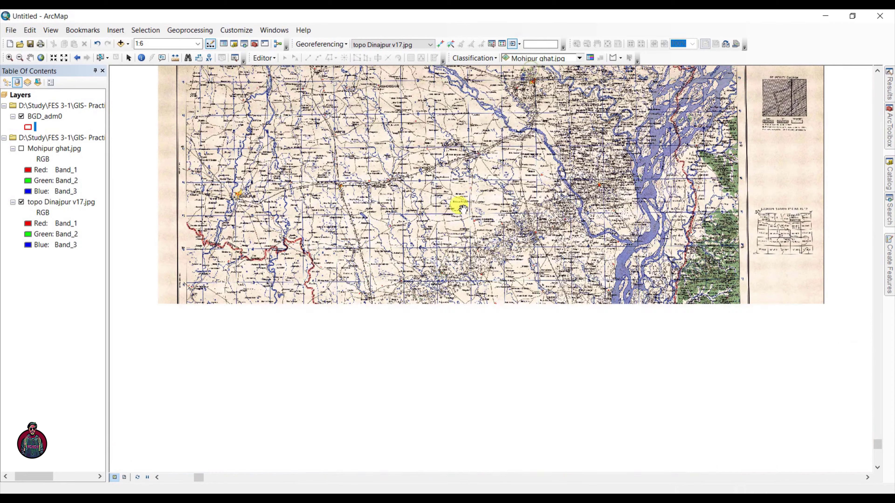
{"action": "left_click_drag", "start_coordinate": [457, 202], "coordinate": [425, 244]}
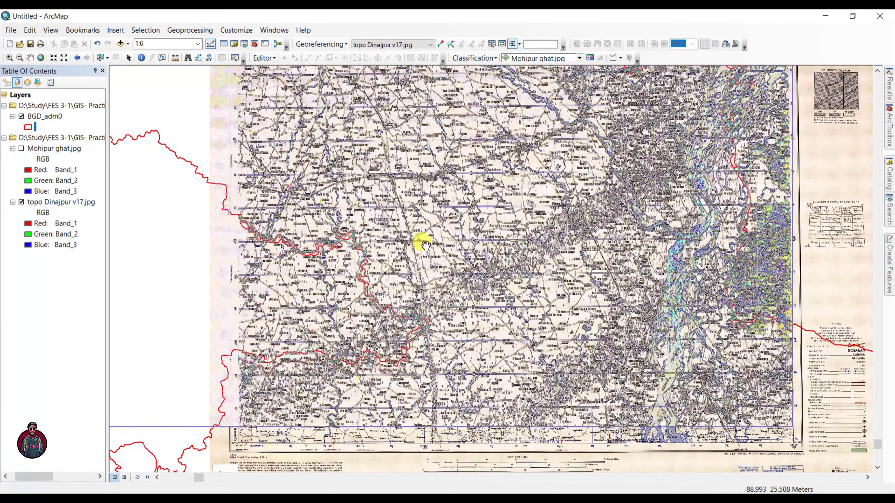
{"action": "scroll", "coordinate": [422, 243], "scroll_direction": "up", "scroll_amount": 2}
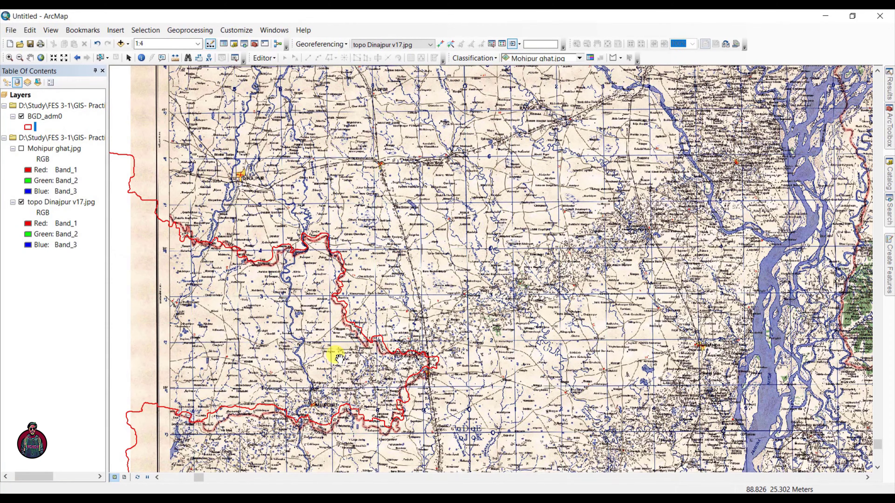
{"action": "scroll", "coordinate": [340, 359], "scroll_direction": "up", "scroll_amount": 1}
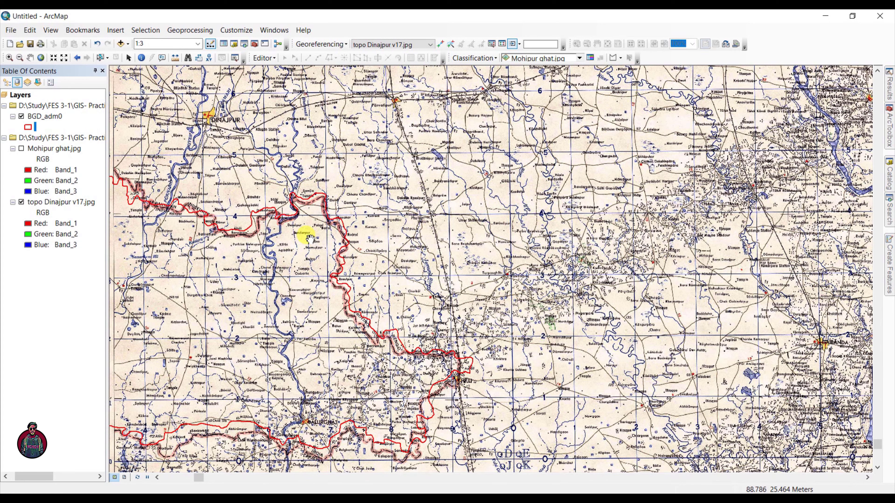
- Create the first control-point links from topo map bends to BGD_adm0 vertices
{"action": "left_click", "coordinate": [441, 43]}
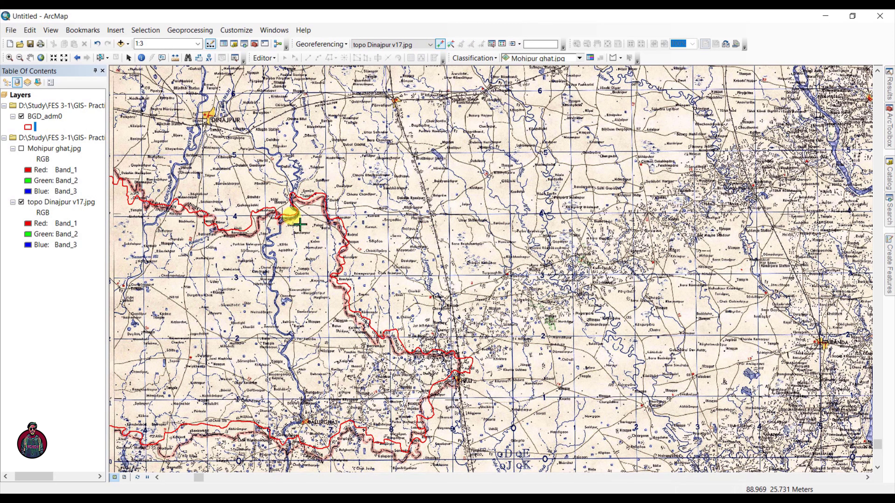
{"action": "scroll", "coordinate": [293, 206], "scroll_direction": "up", "scroll_amount": 3}
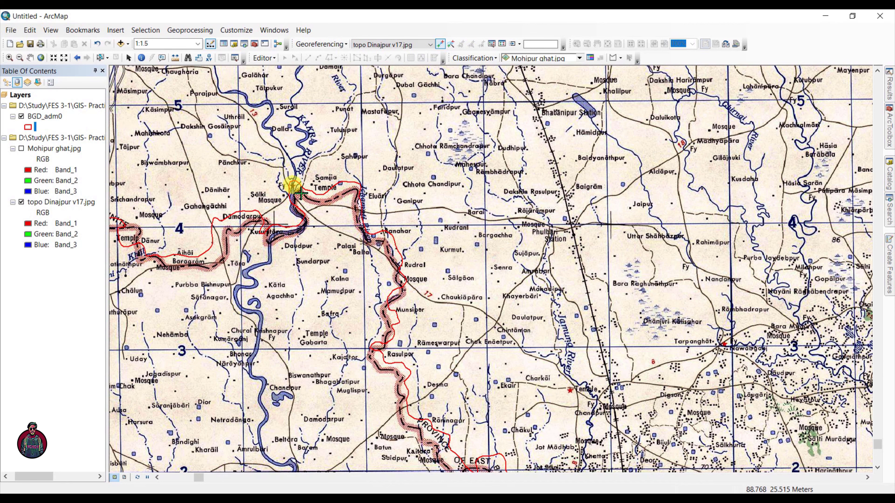
{"action": "left_click", "coordinate": [300, 193]}
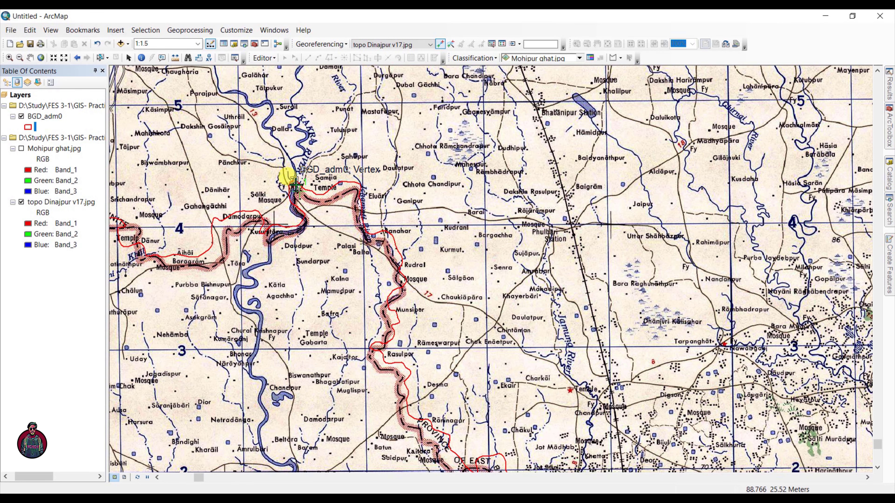
{"action": "left_click", "coordinate": [296, 185]}
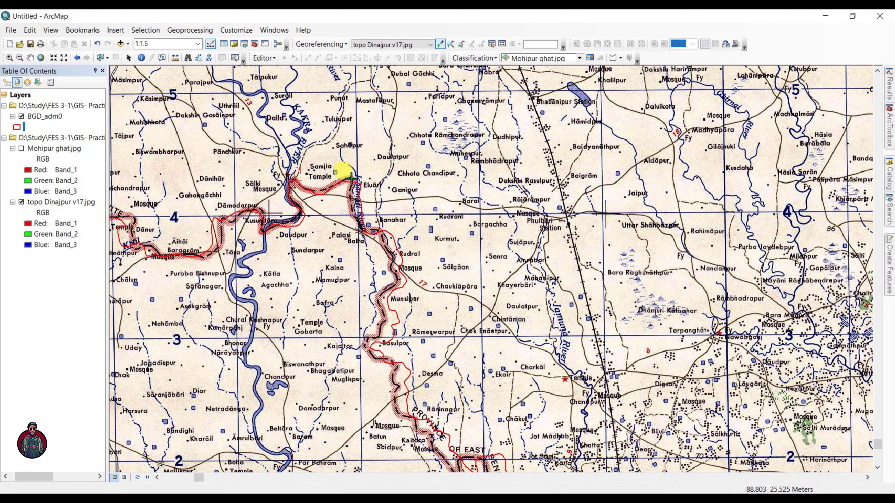
{"action": "left_click", "coordinate": [362, 185]}
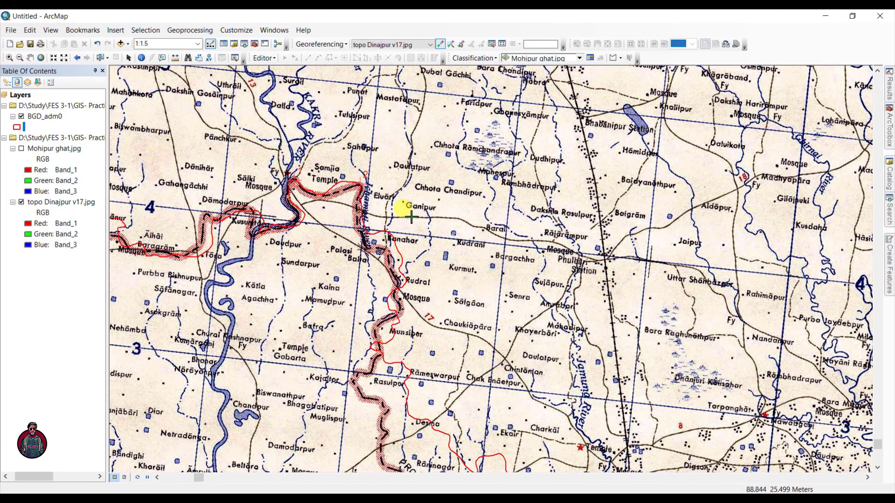
{"action": "scroll", "coordinate": [410, 217], "scroll_direction": "up", "scroll_amount": 3}
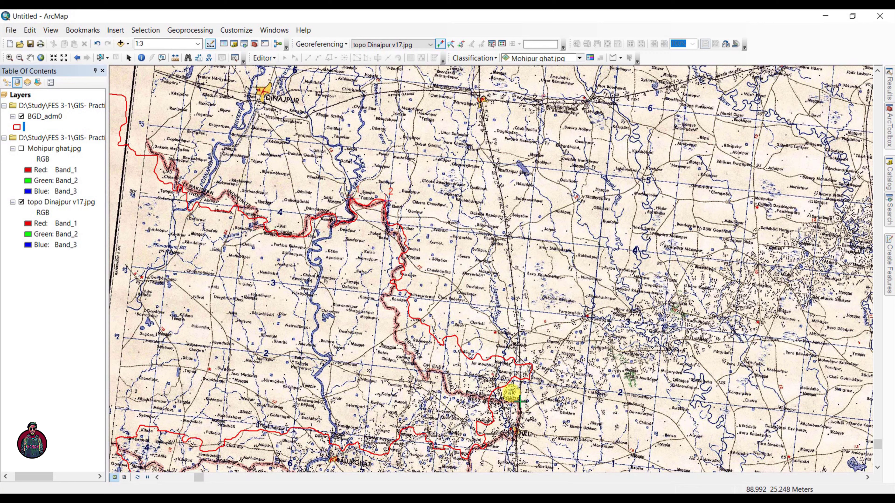
{"action": "scroll", "coordinate": [175, 414], "scroll_direction": "down", "scroll_amount": 2}
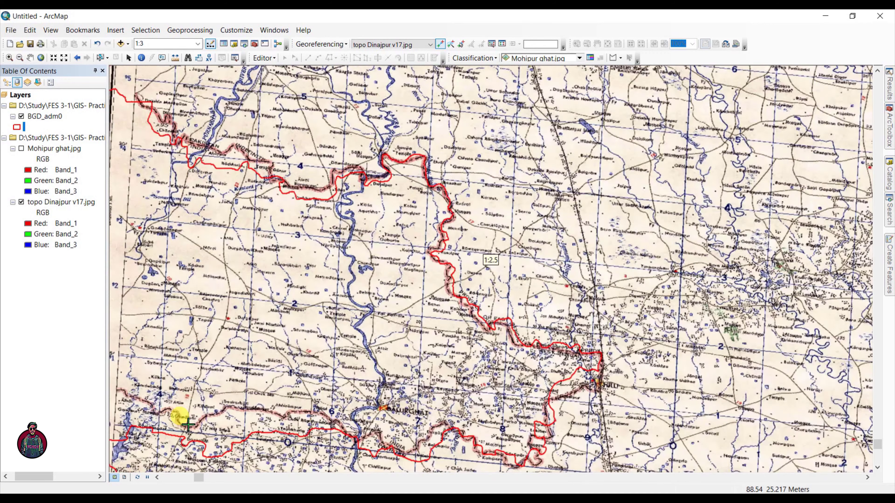
- Add links at the lower-left map border, link 5, and link 7 near Dhalabar
{"action": "left_click", "coordinate": [175, 413]}
{"action": "left_click", "coordinate": [186, 441]}
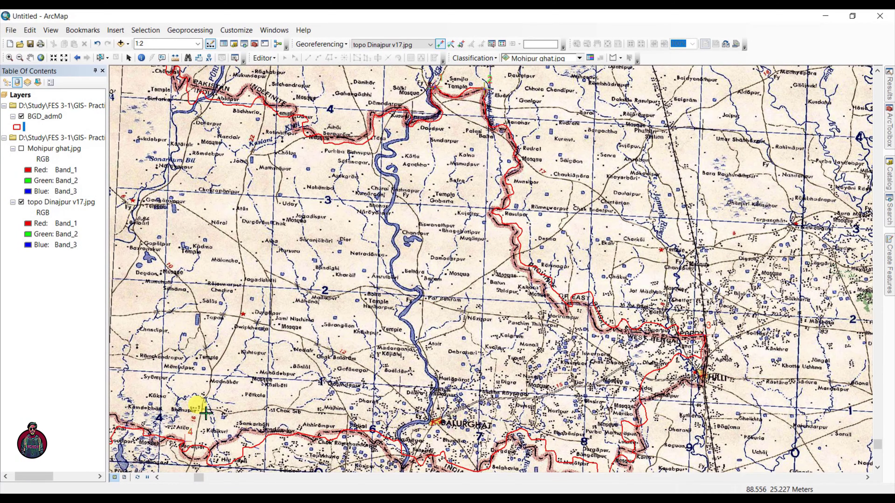
{"action": "left_click", "coordinate": [298, 111]}
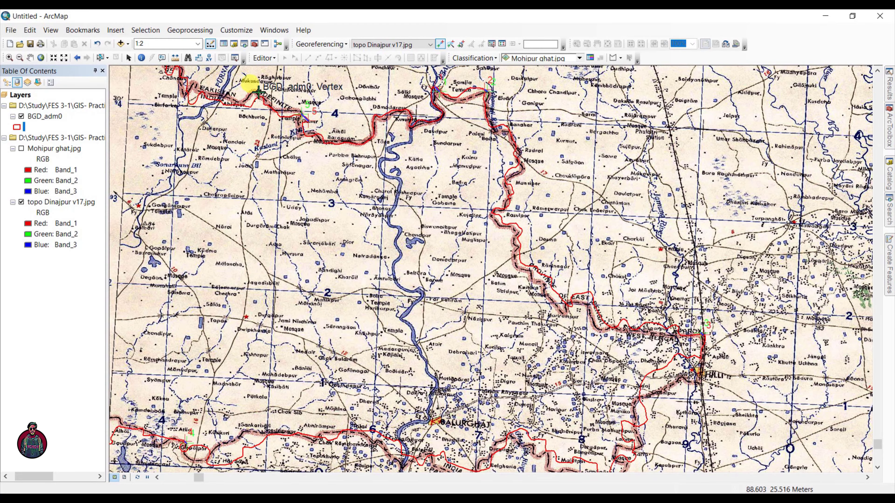
{"action": "scroll", "coordinate": [229, 260], "scroll_direction": "up", "scroll_amount": 2}
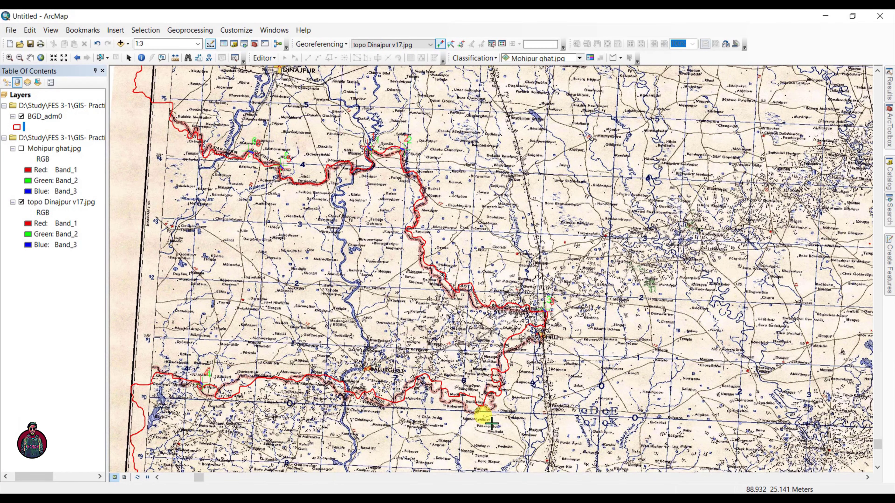
{"action": "scroll", "coordinate": [488, 415], "scroll_direction": "down", "scroll_amount": 3}
{"action": "left_click", "coordinate": [499, 394]}
{"action": "left_click", "coordinate": [478, 396]}
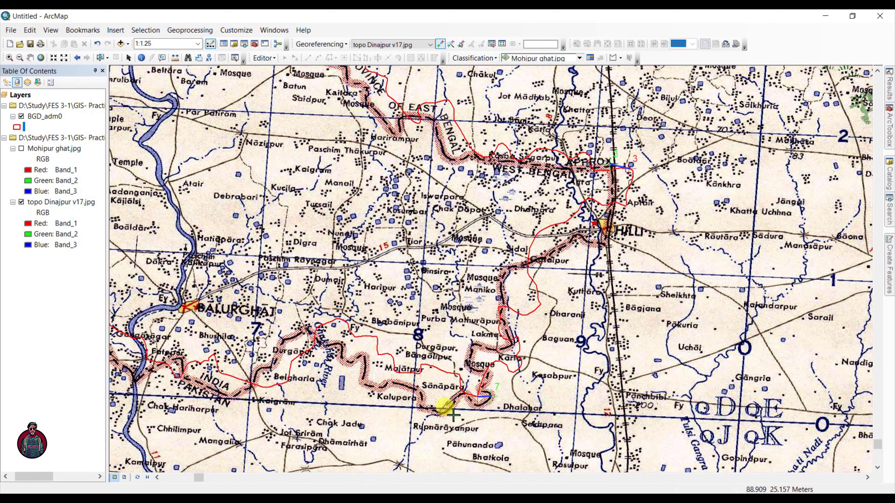
{"action": "scroll", "coordinate": [445, 414], "scroll_direction": "up", "scroll_amount": 10}
{"action": "scroll", "coordinate": [365, 266], "scroll_direction": "down", "scroll_amount": 2}
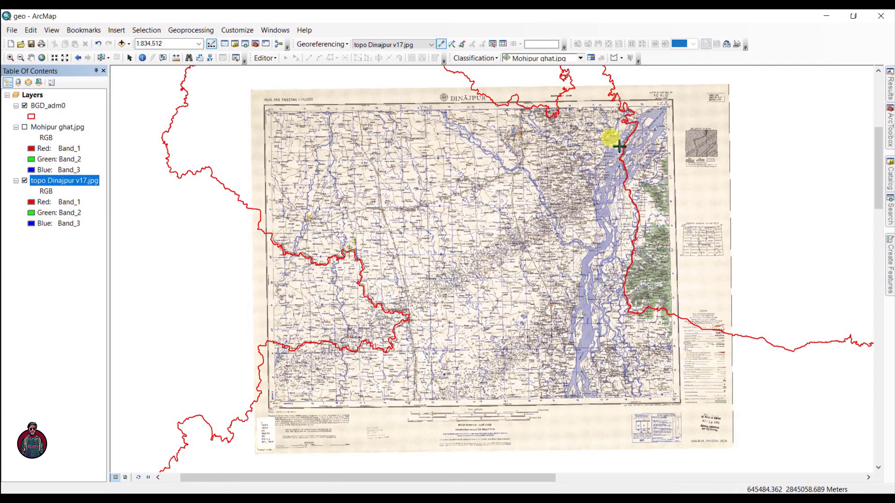
- Apply Update Georeferencing to save the topo map's transformation
{"action": "left_click", "coordinate": [321, 44]}
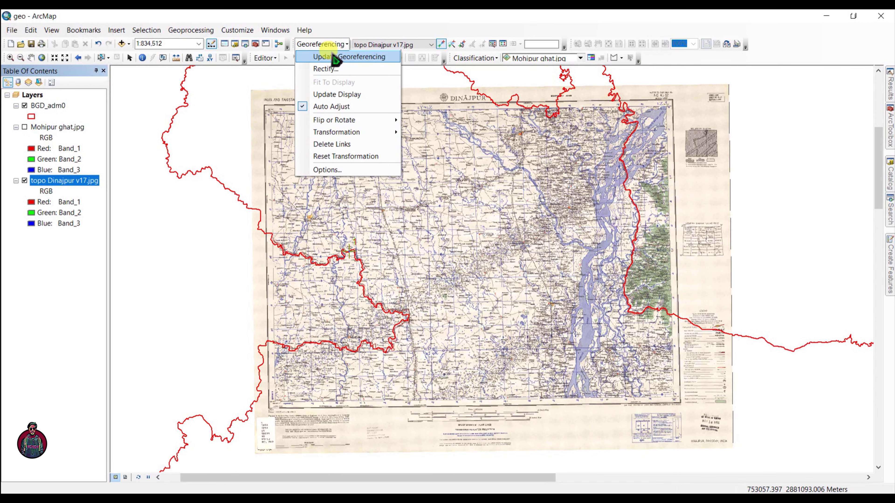
{"action": "left_click", "coordinate": [333, 57]}
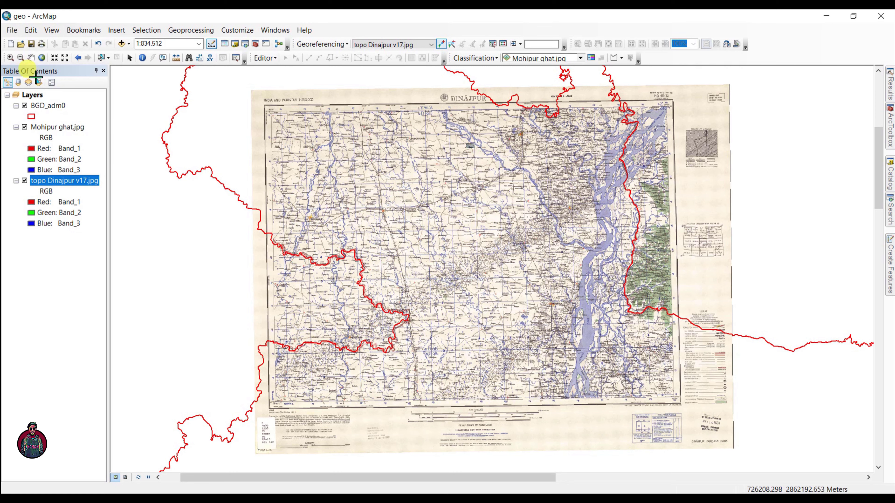
- Zoom to the Mohipur ghat image, then to full extent, then the topo sheet near Tista River
{"action": "left_click", "coordinate": [11, 58]}
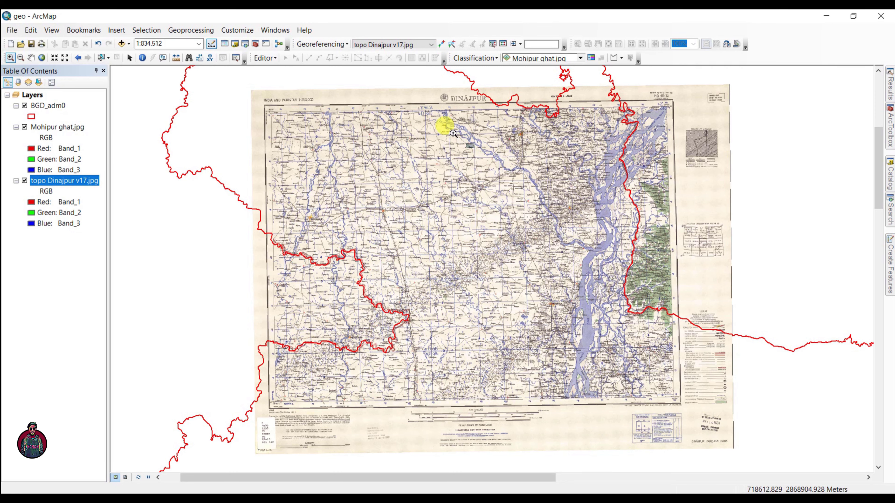
{"action": "left_click_drag", "start_coordinate": [450, 131], "coordinate": [498, 163]}
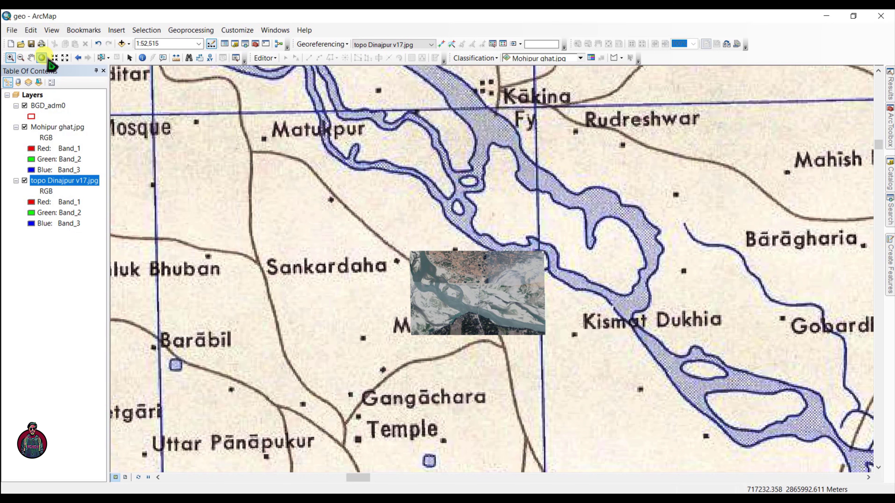
{"action": "left_click", "coordinate": [41, 57]}
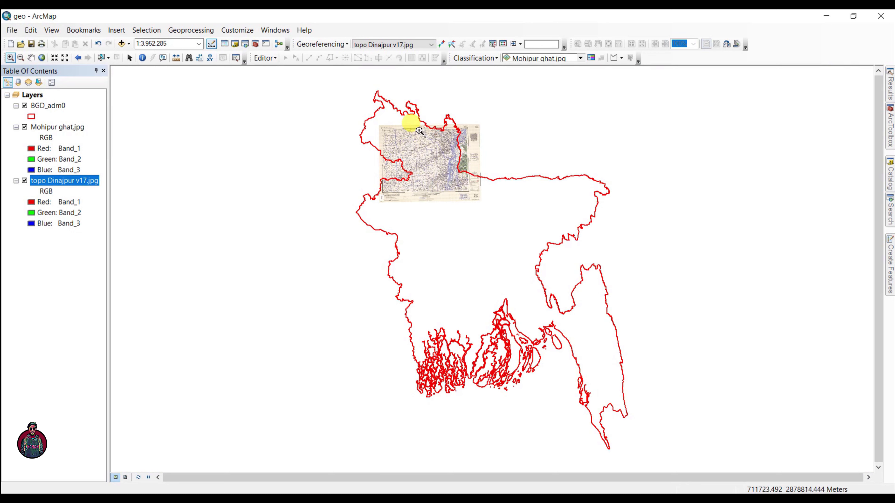
{"action": "left_click", "coordinate": [433, 148]}
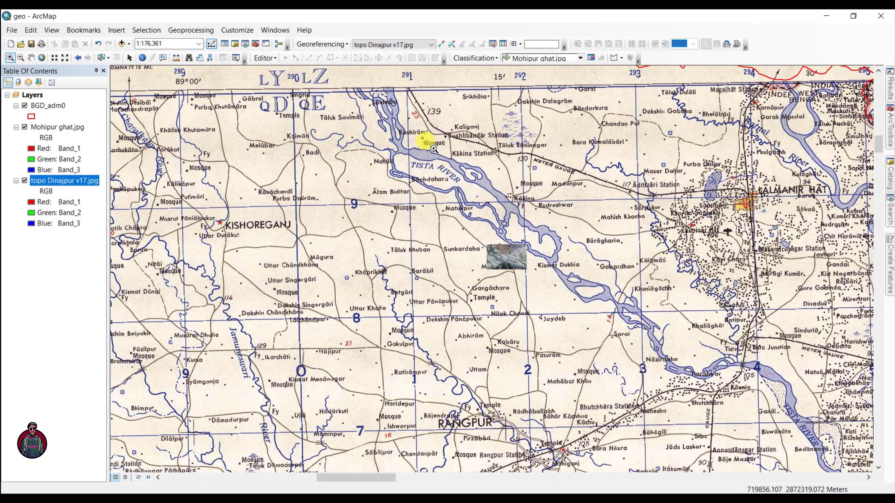